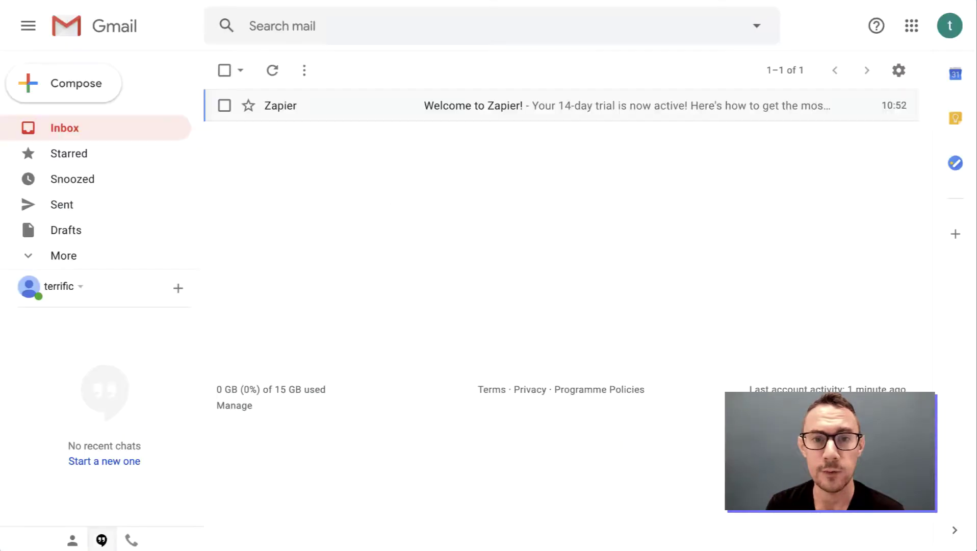
Open Google Drive from the apps grid and create a blank Google Form in My Drive.
click(916, 28)
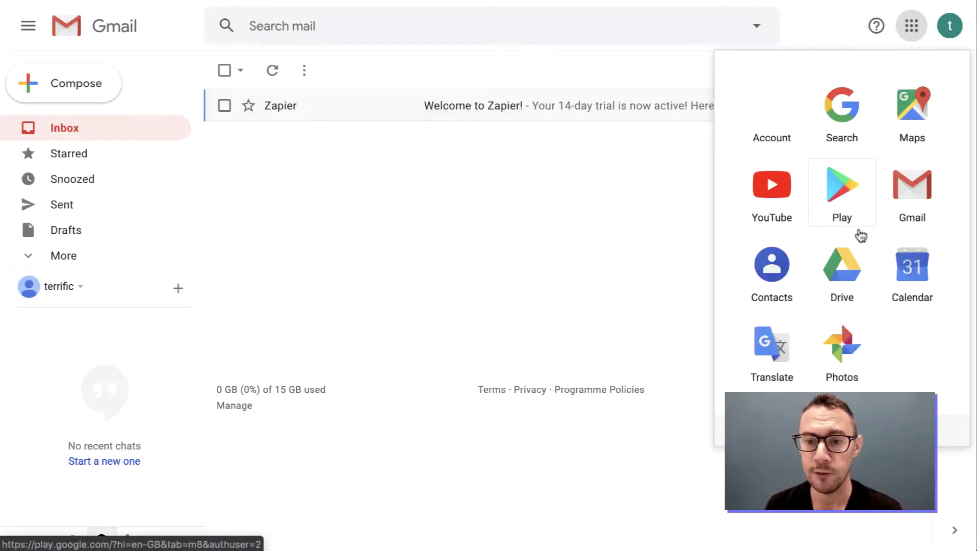
click(857, 227)
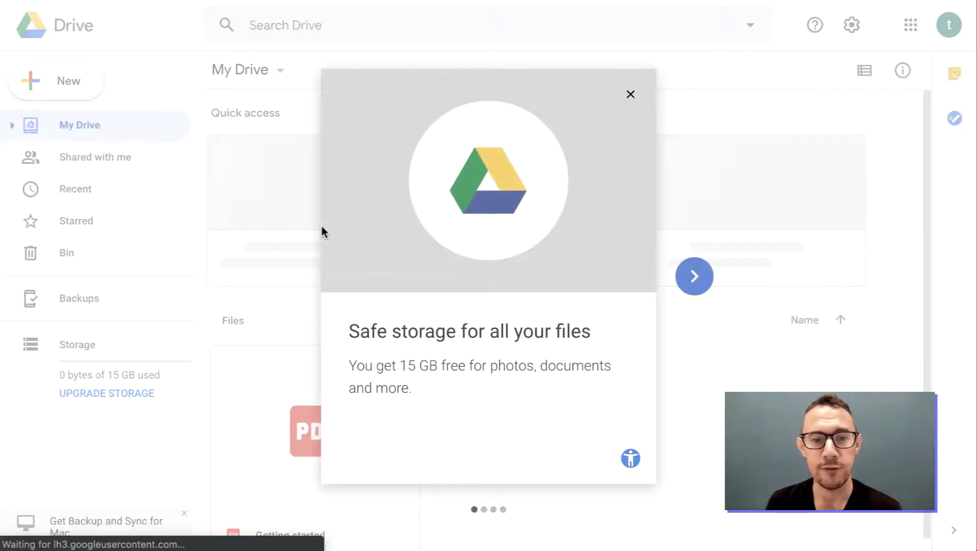
click(321, 229)
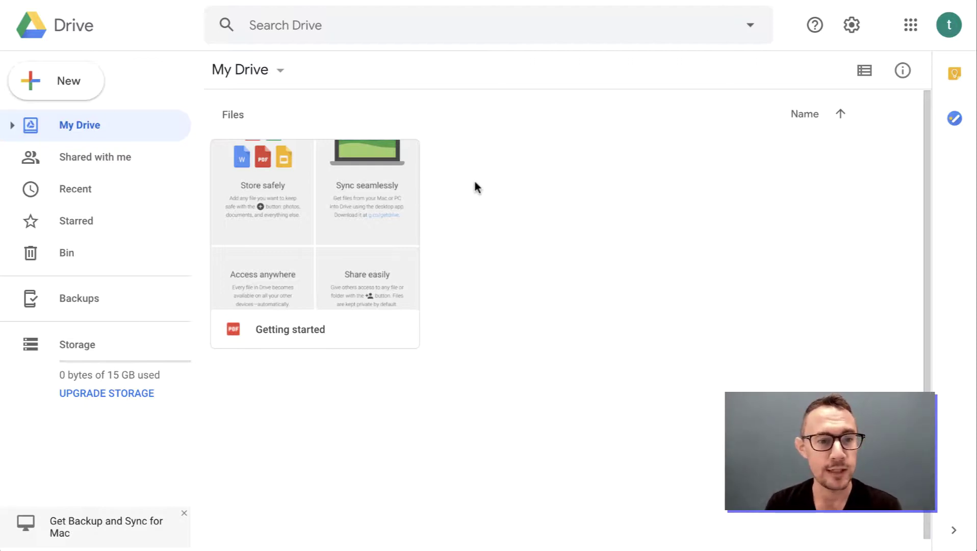
click(60, 94)
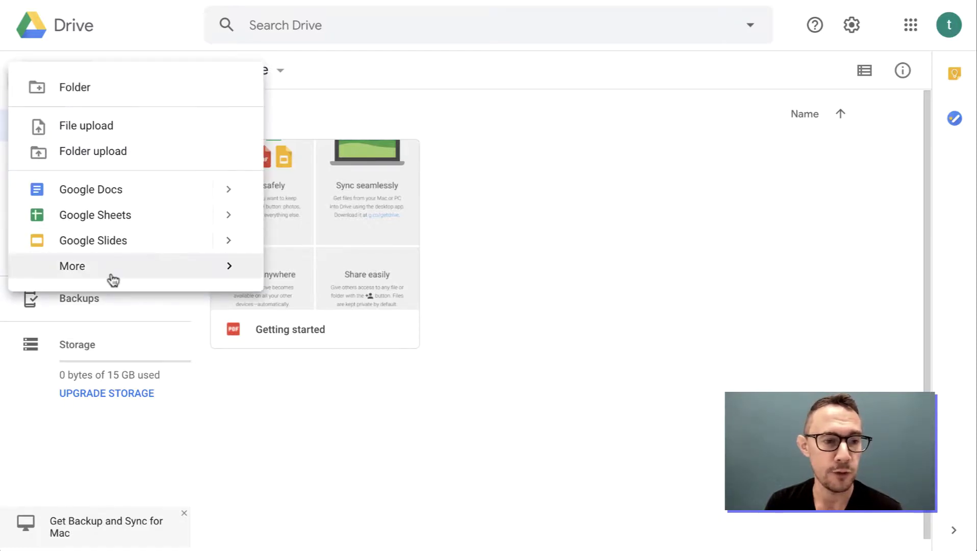
mouse_move(109, 277)
click(365, 282)
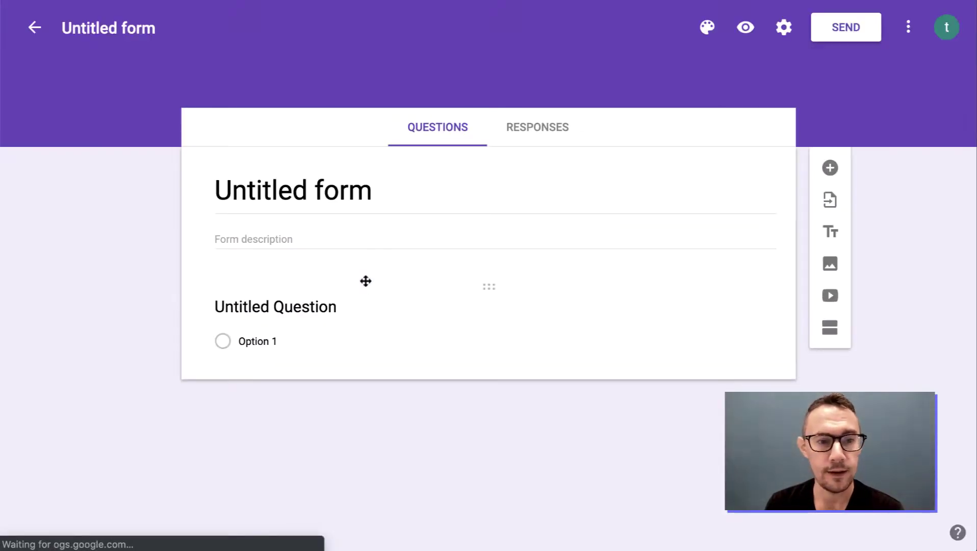
Title the form 'New Customer Info'.
click(291, 191)
triple_click(289, 199)
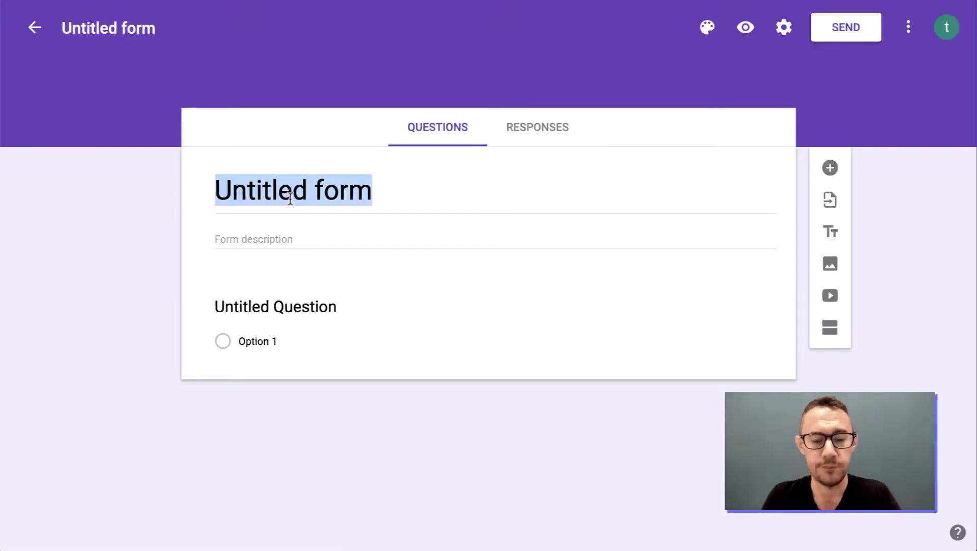
text(New)
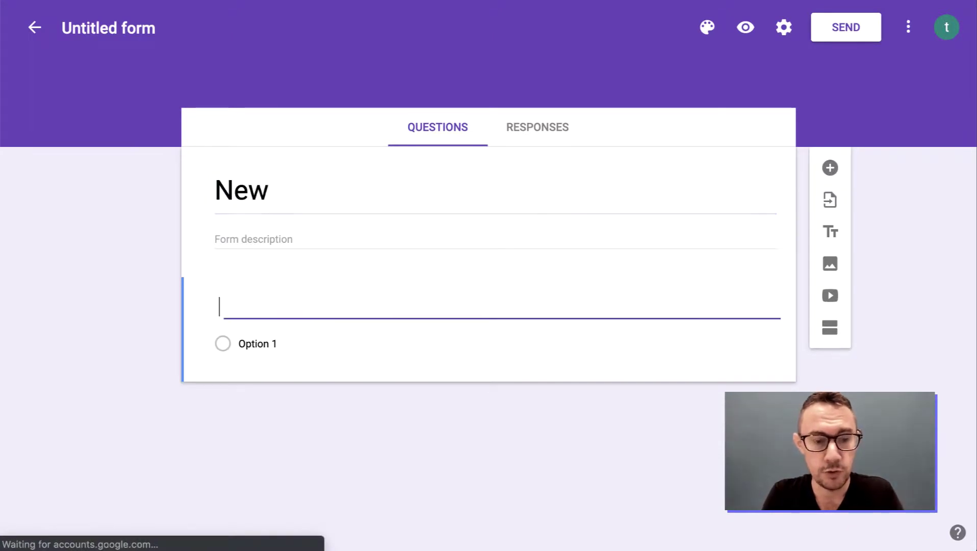
text(Customer)
double_click(288, 198)
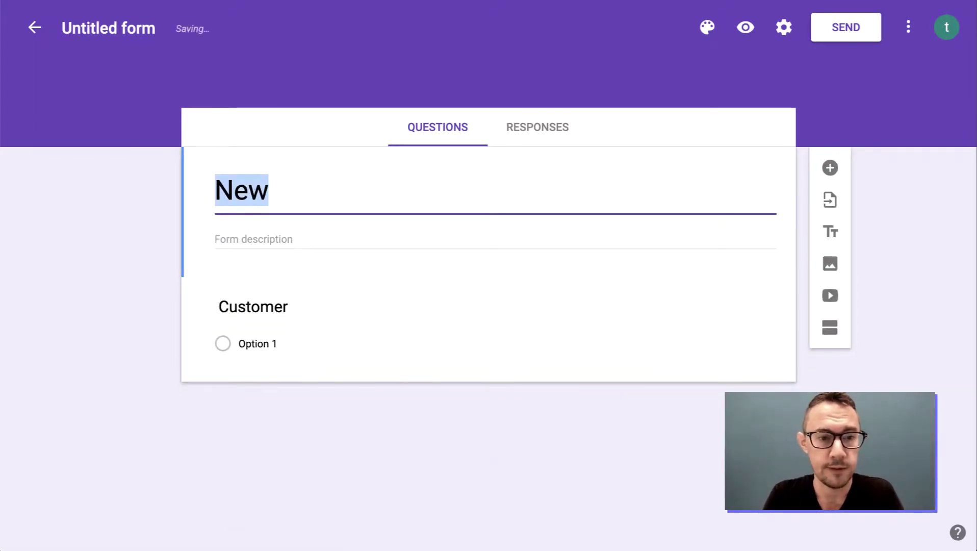
click(269, 190)
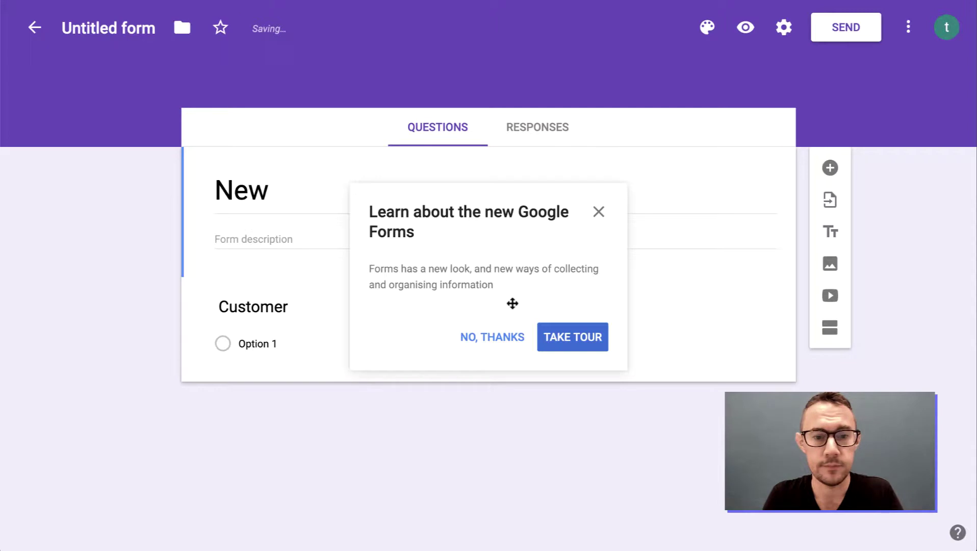
click(597, 217)
click(291, 198)
click(290, 198)
text(Customer Info)
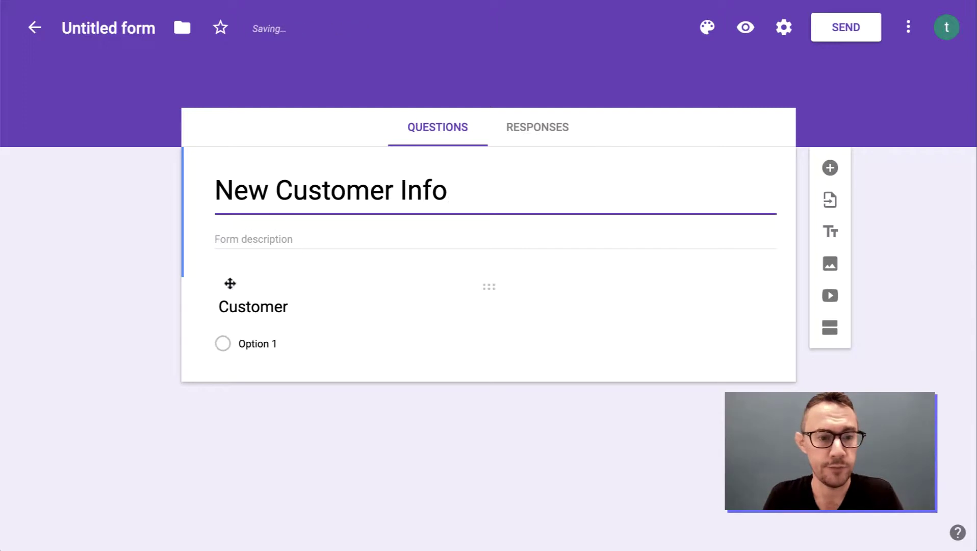
Rename the first question to 'Customer Name' and make it a Short answer question.
click(260, 316)
click(315, 316)
click(316, 316)
click(315, 316)
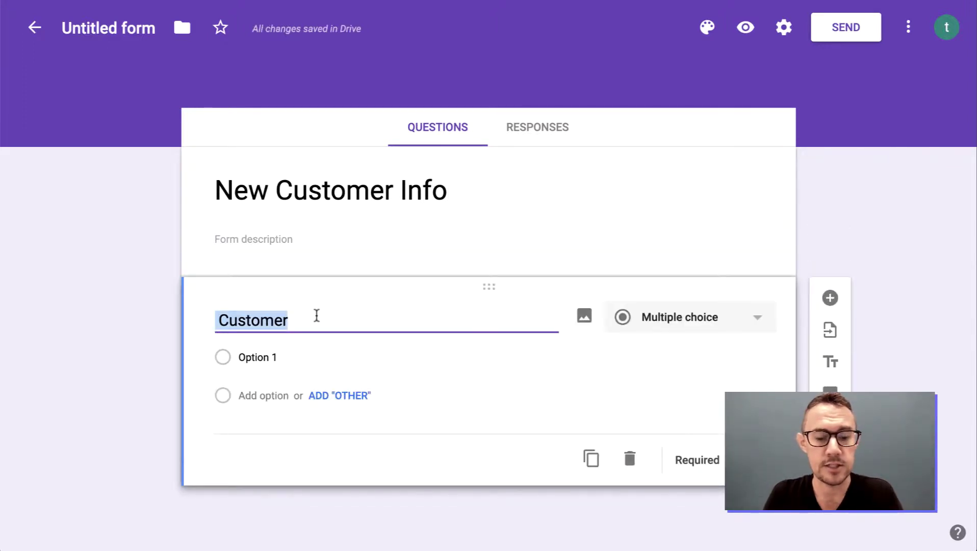
text(Name)
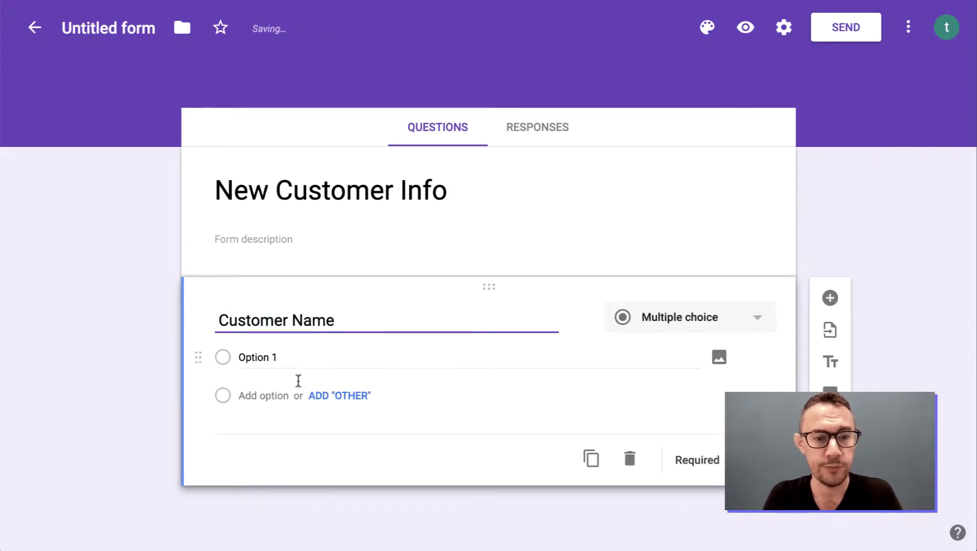
key(Return)
click(673, 317)
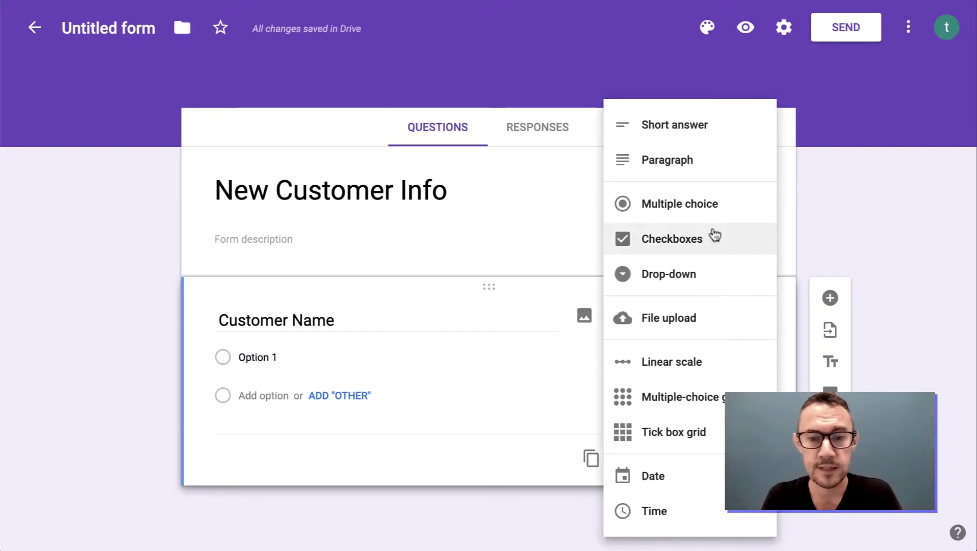
click(680, 137)
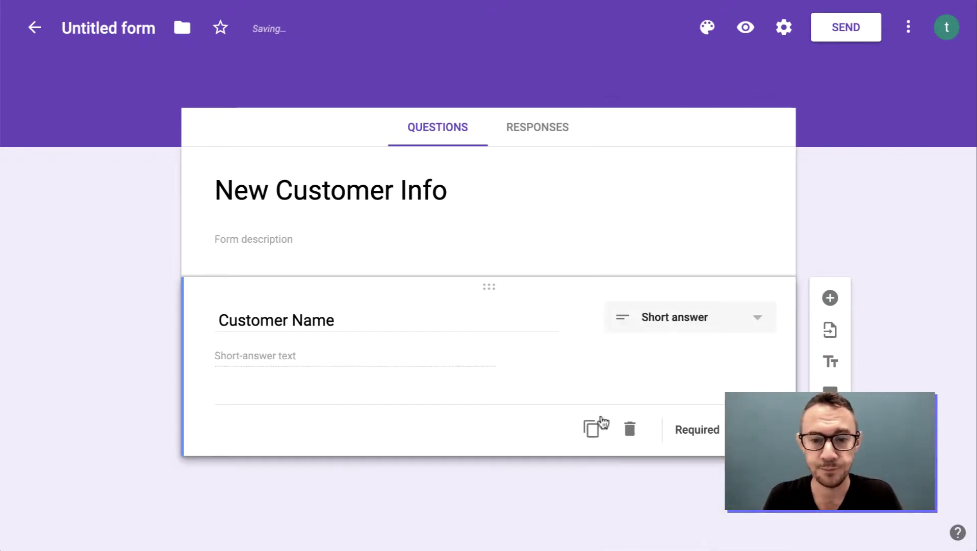
Duplicate it into 'Customer Email' and 'Customer Phone Number' short-answer questions.
click(592, 430)
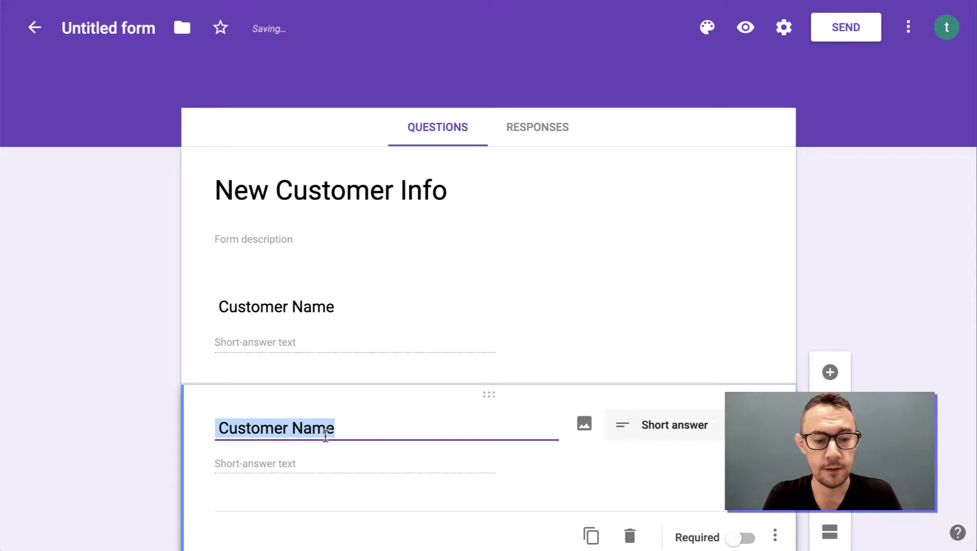
double_click(325, 434)
text(Email)
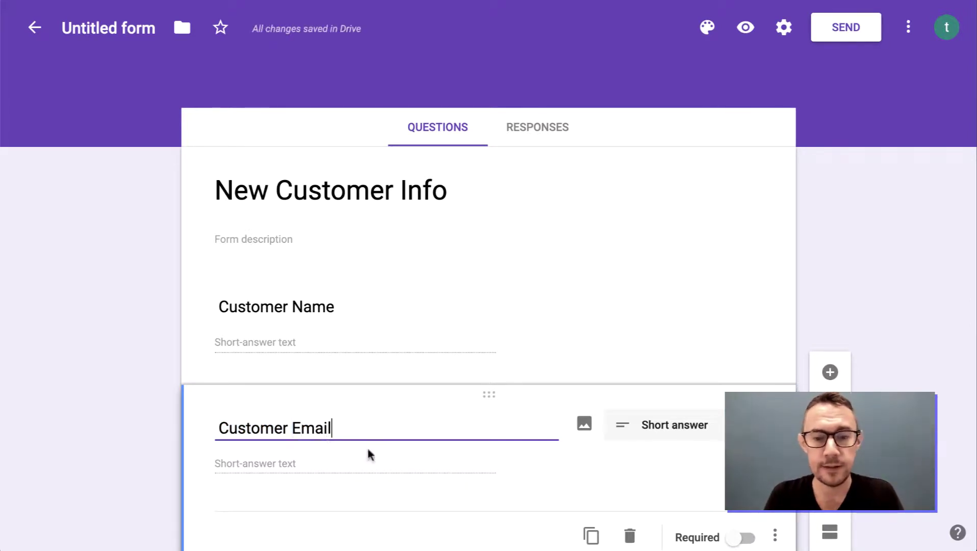
scroll(615, 471, down, 2)
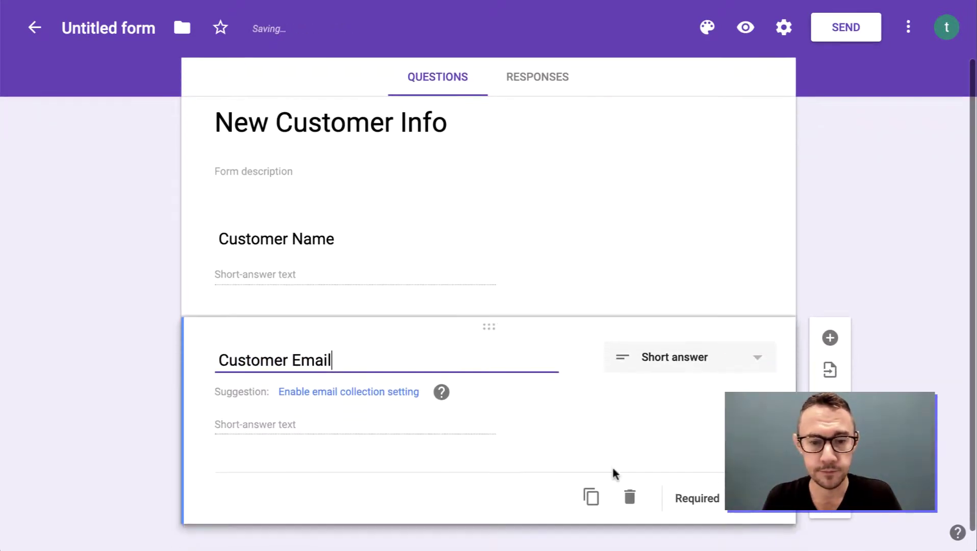
click(592, 498)
double_click(317, 467)
text(Phone)
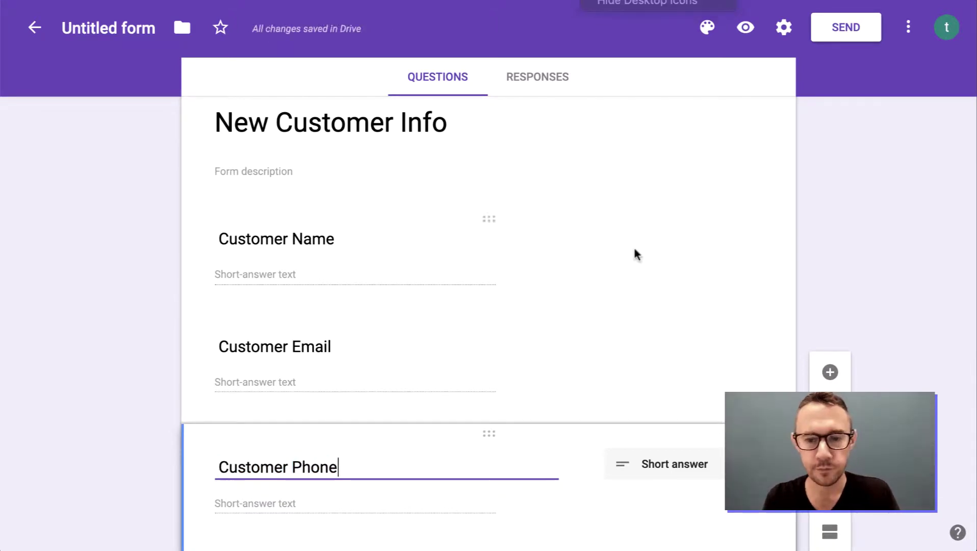
scroll(645, 320, down, 1)
text(Number)
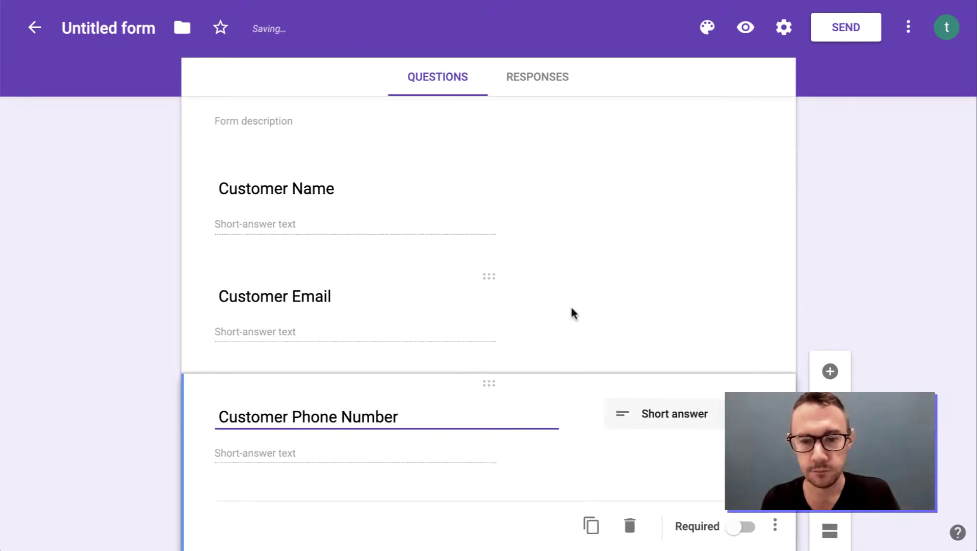
scroll(572, 312, down, 1)
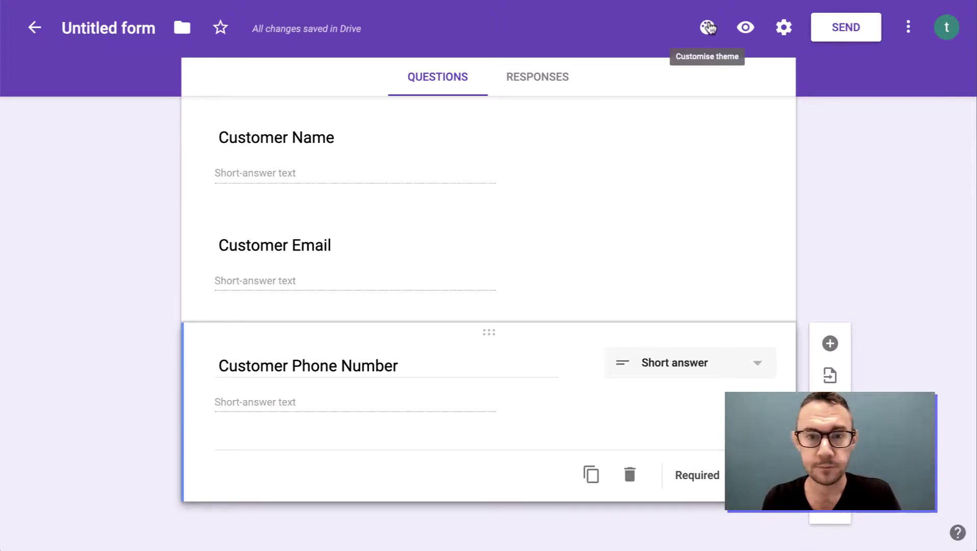
Preview the form, then rename the form file to 'New Customer Info'.
click(746, 29)
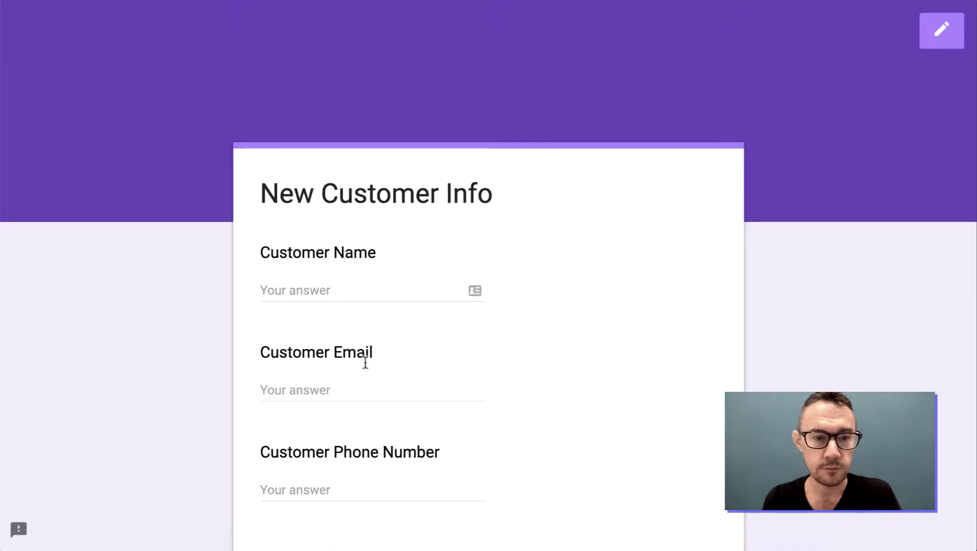
scroll(363, 413, down, 3)
scroll(363, 418, up, 3)
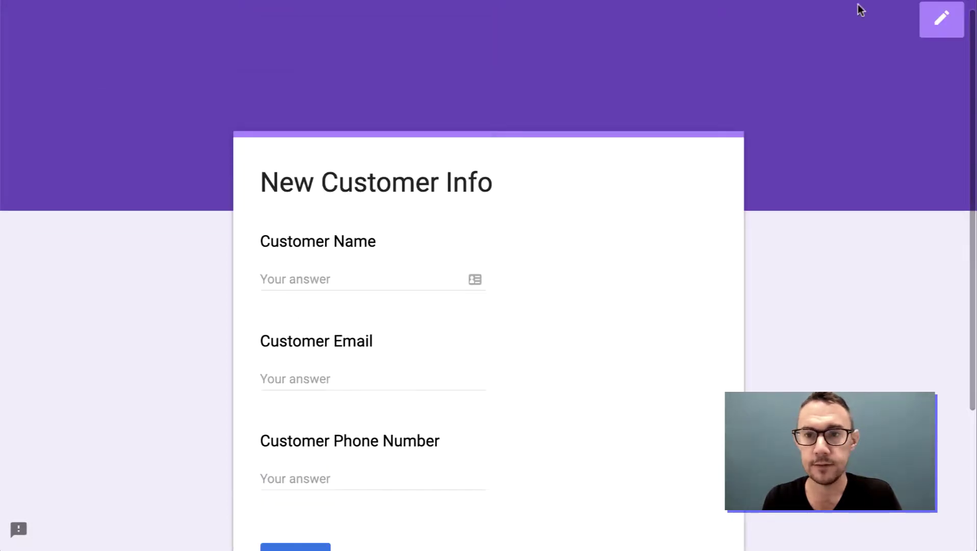
key(ctrl+w)
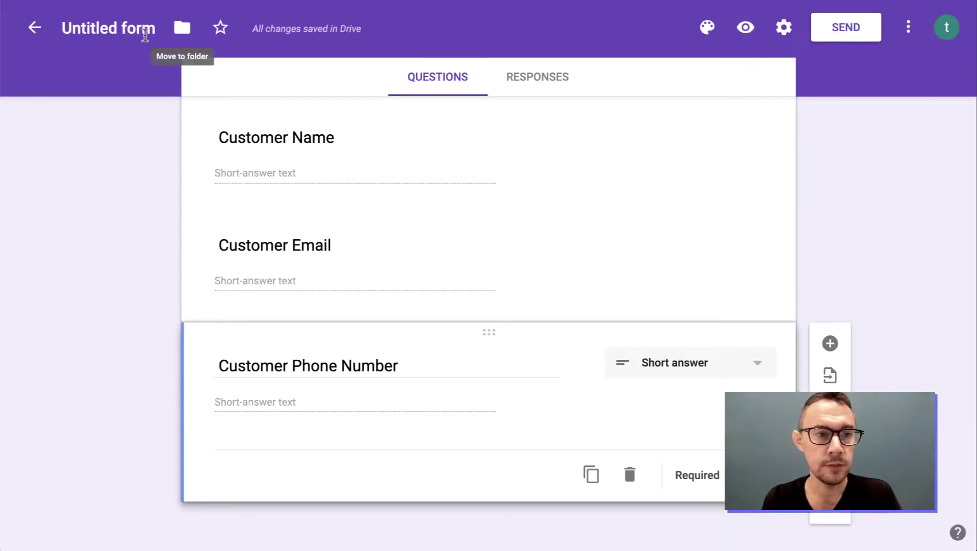
click(124, 27)
click(179, 27)
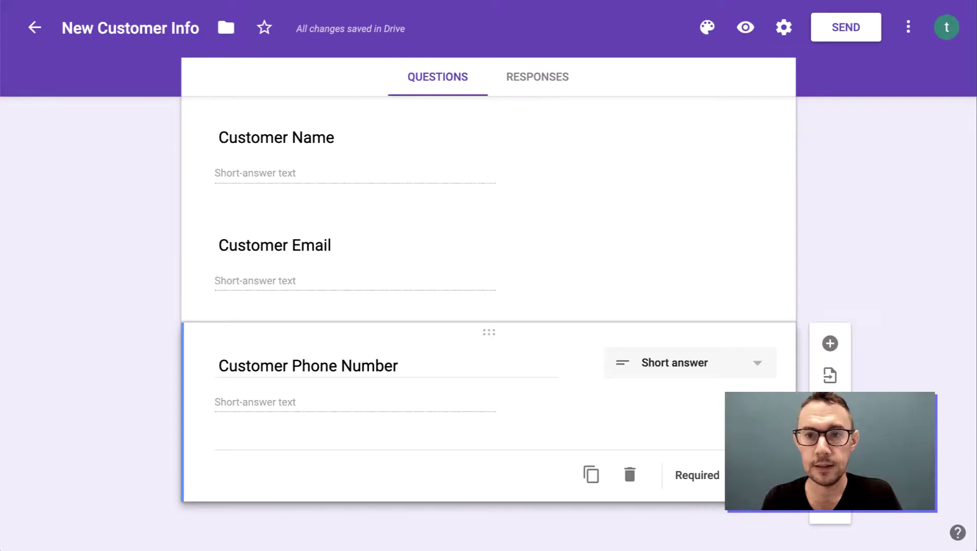
In the form preview, enter a test customer's name, email address and phone number.
click(751, 26)
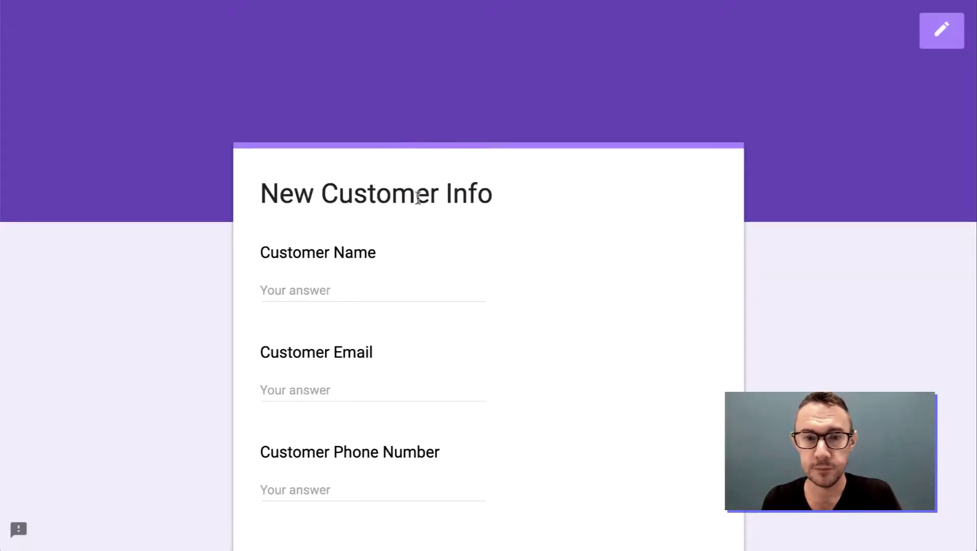
scroll(379, 197, down, 3)
click(331, 201)
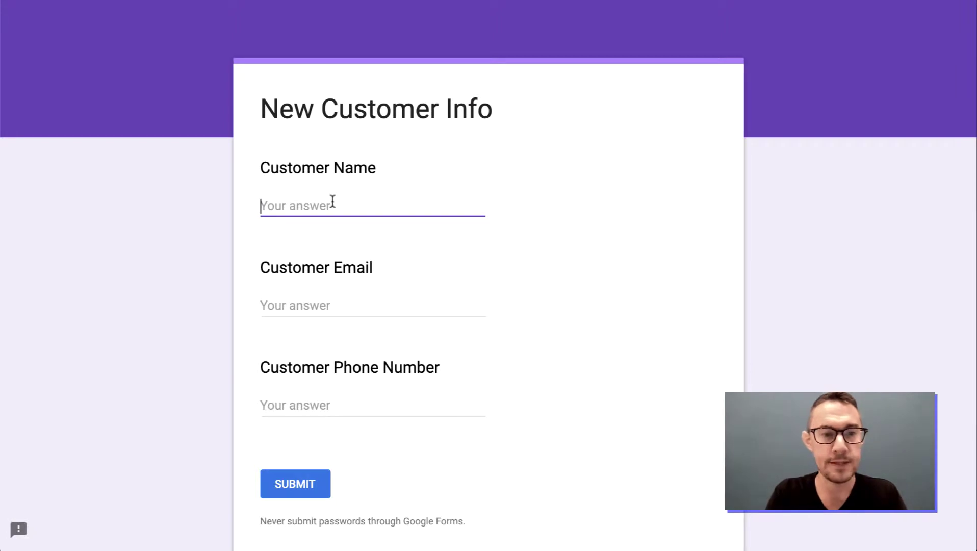
text(Tristan)
key(Tab)
key(Tab)
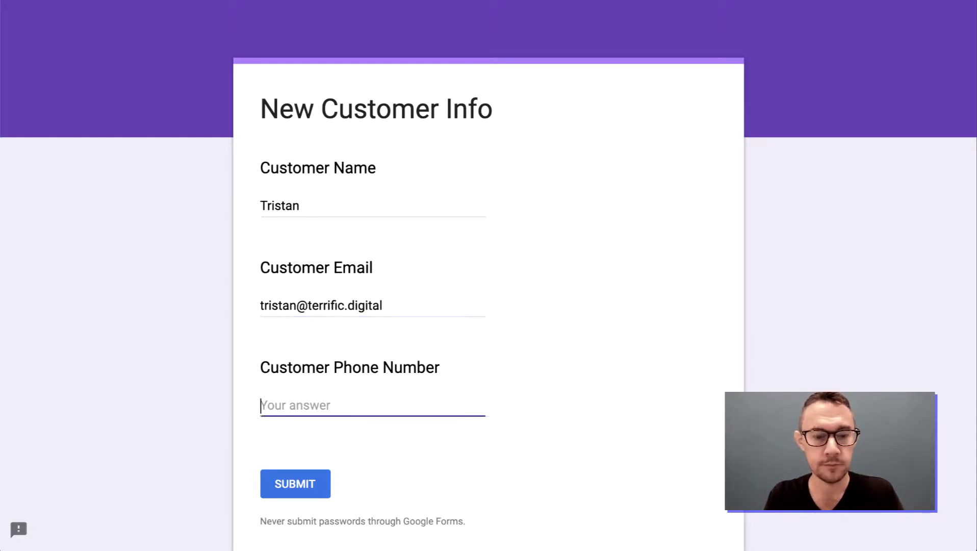
text(1234567890)
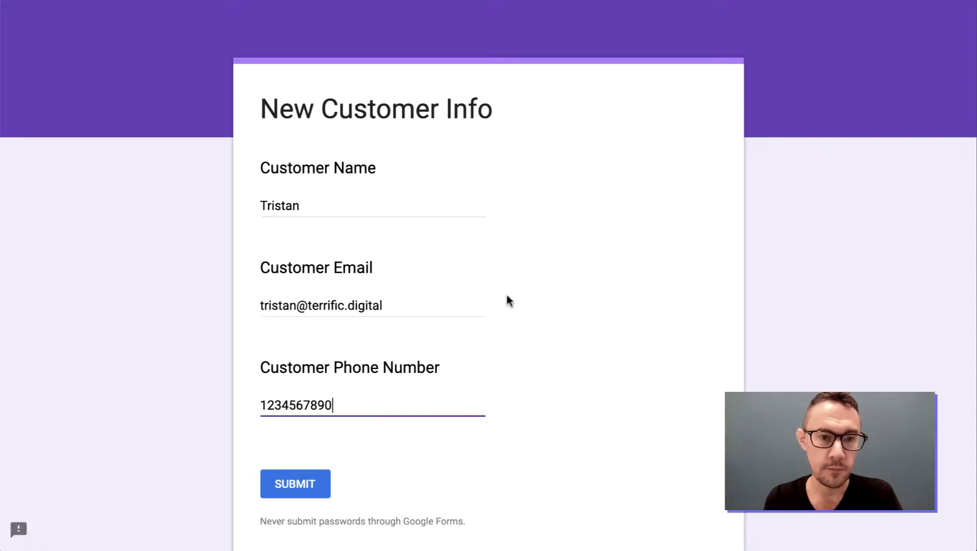
scroll(595, 363, down, 3)
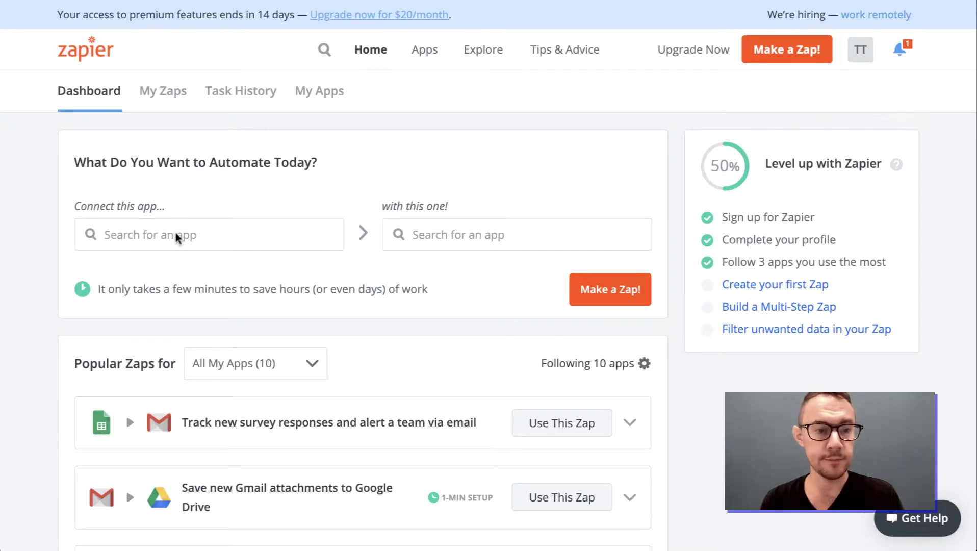
Pick Google Forms as the trigger app and Gmail as the second app, then make the zap.
click(287, 237)
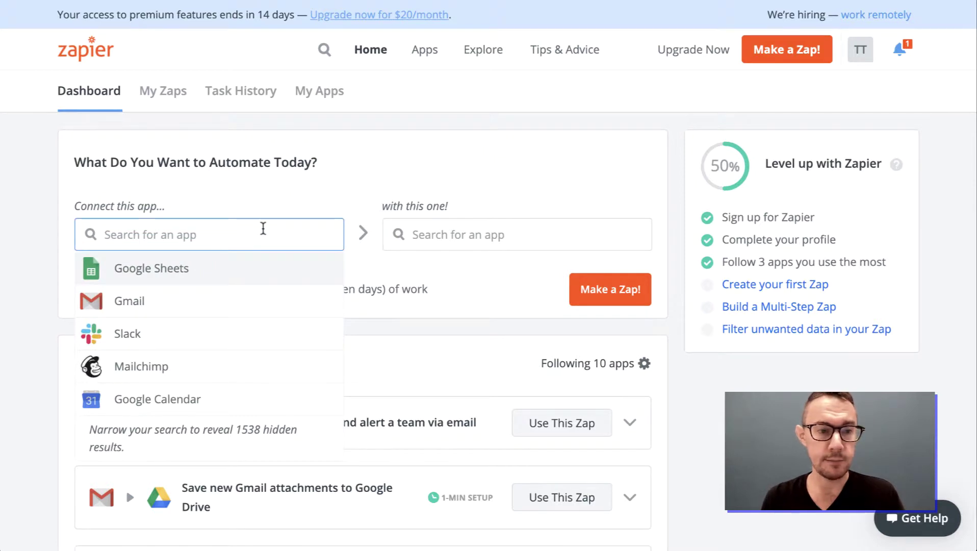
text(form)
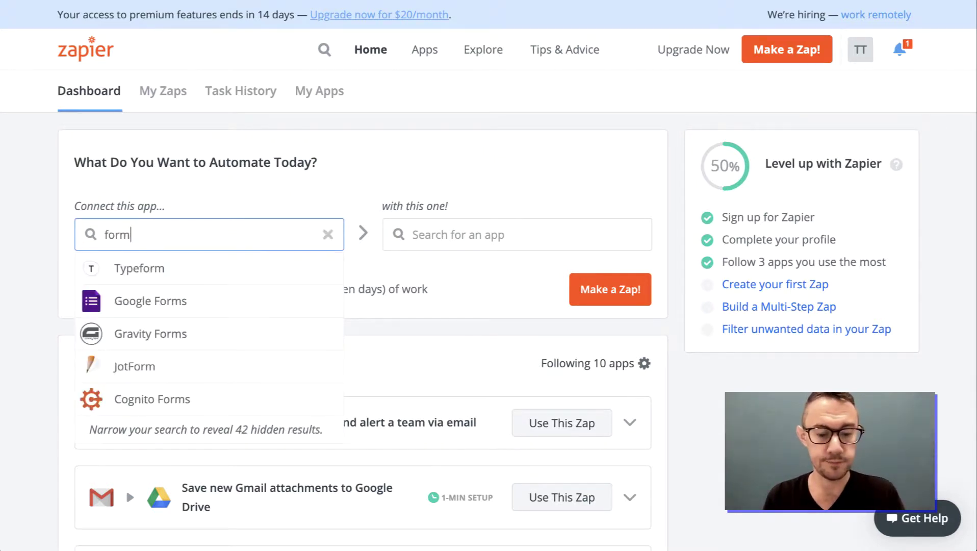
click(186, 308)
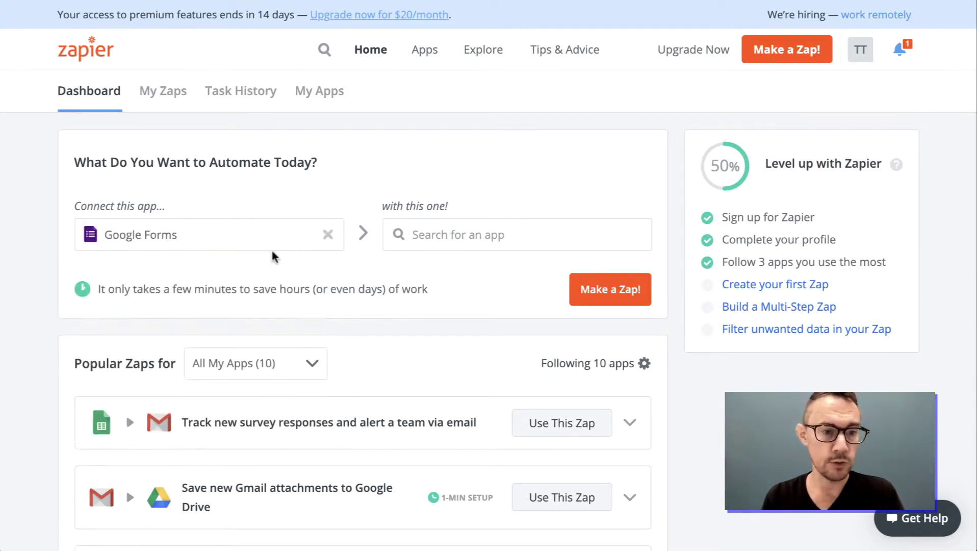
click(465, 228)
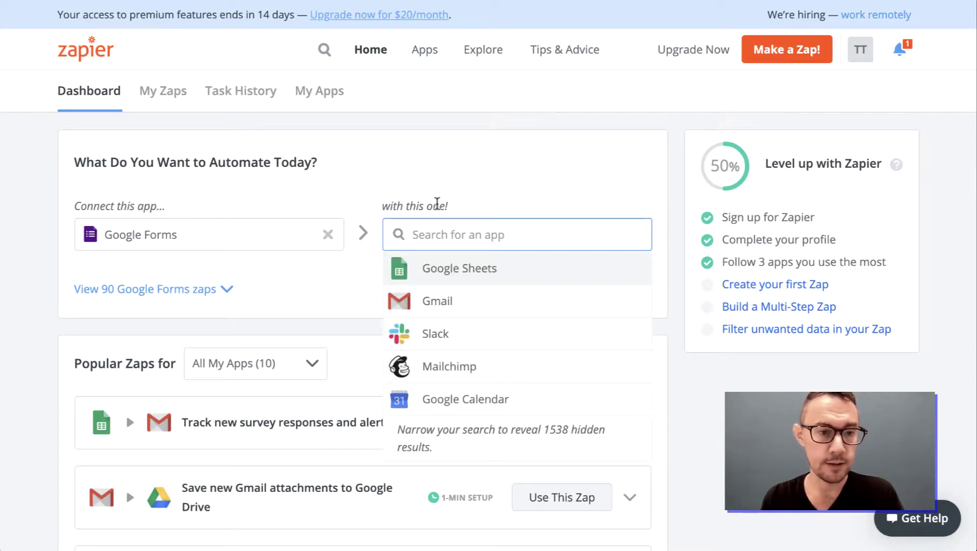
click(437, 300)
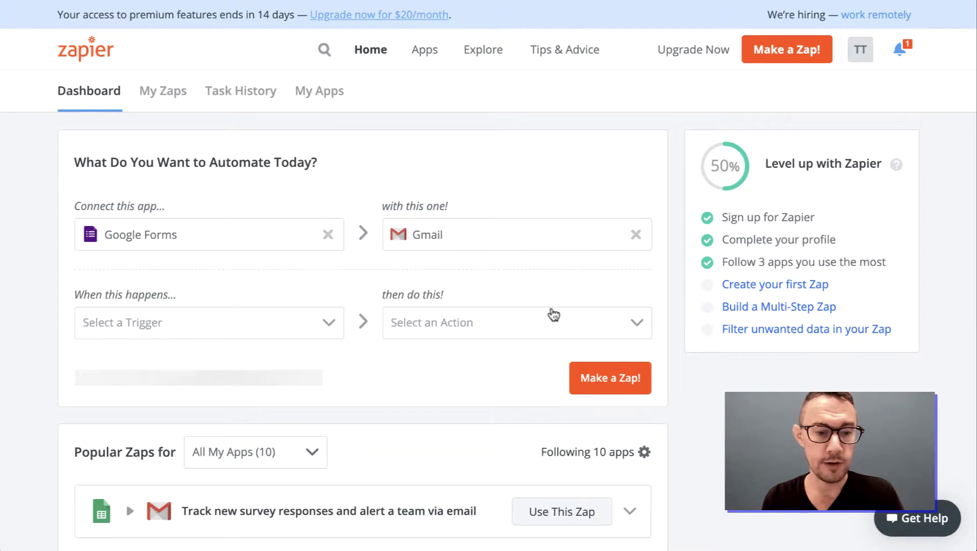
click(605, 372)
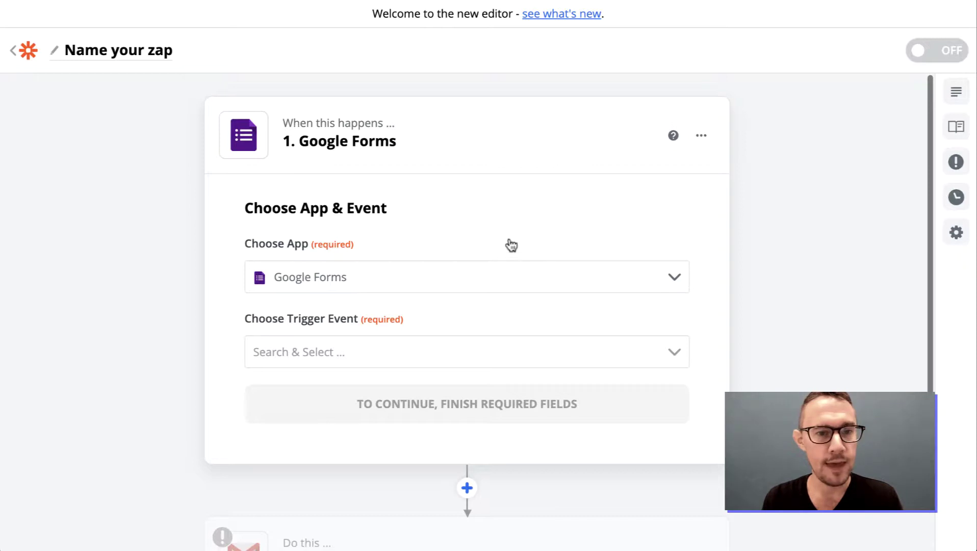
scroll(514, 312, down, 5)
scroll(515, 312, up, 5)
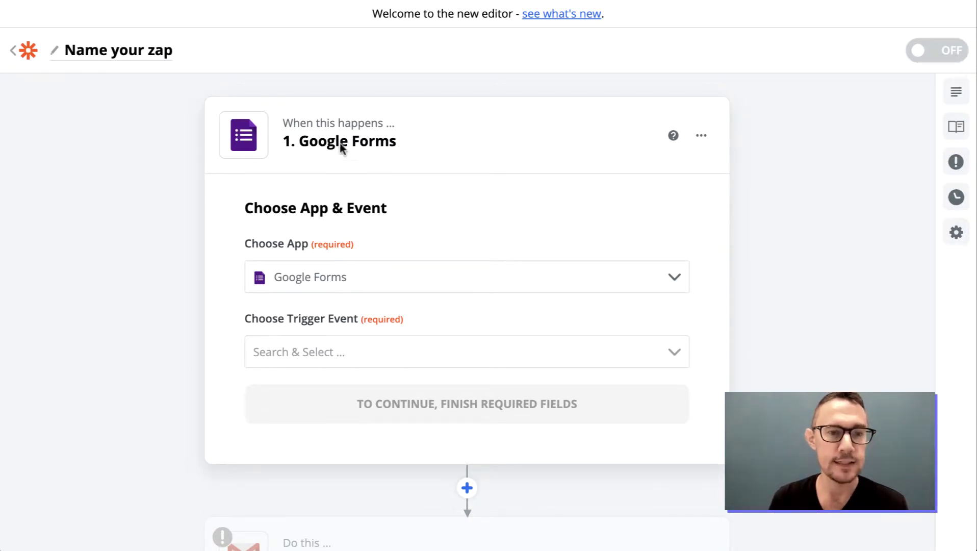
scroll(555, 289, down, 3)
scroll(556, 290, up, 3)
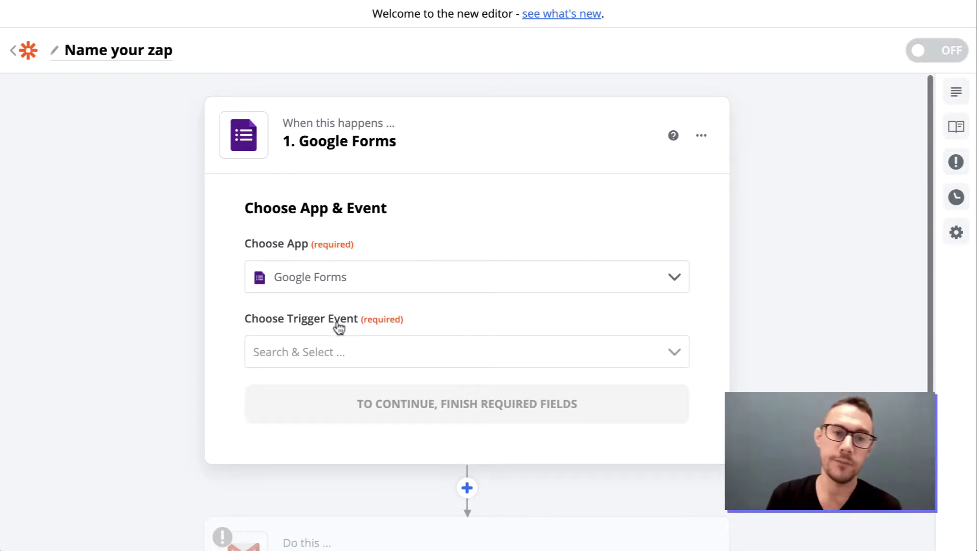
Set the trigger event to New Response in Spreadsheet and start the Google Forms sign-in.
click(352, 363)
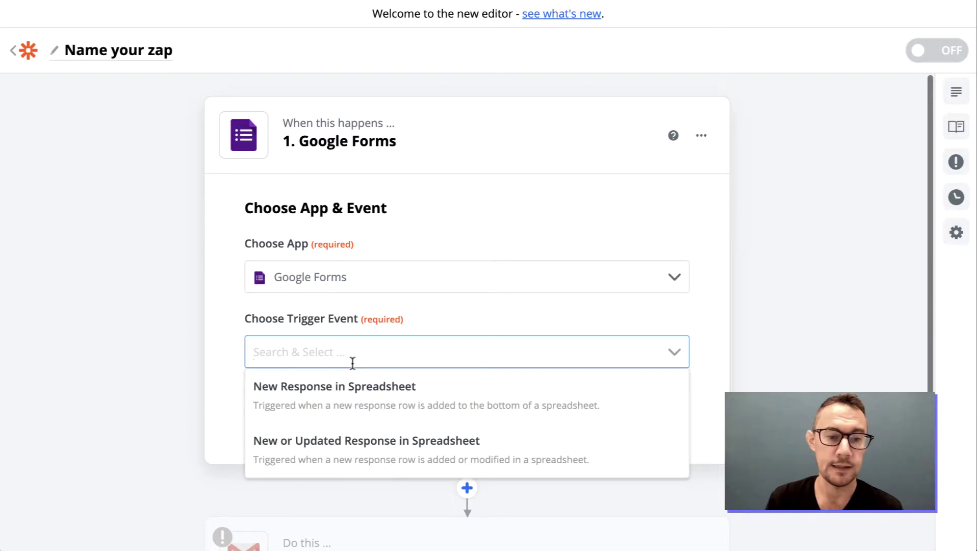
click(384, 402)
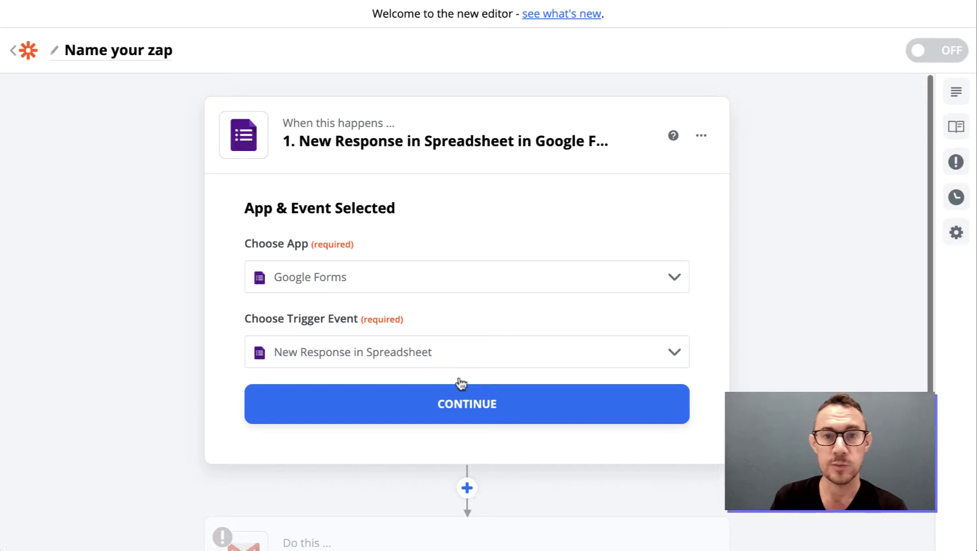
click(460, 404)
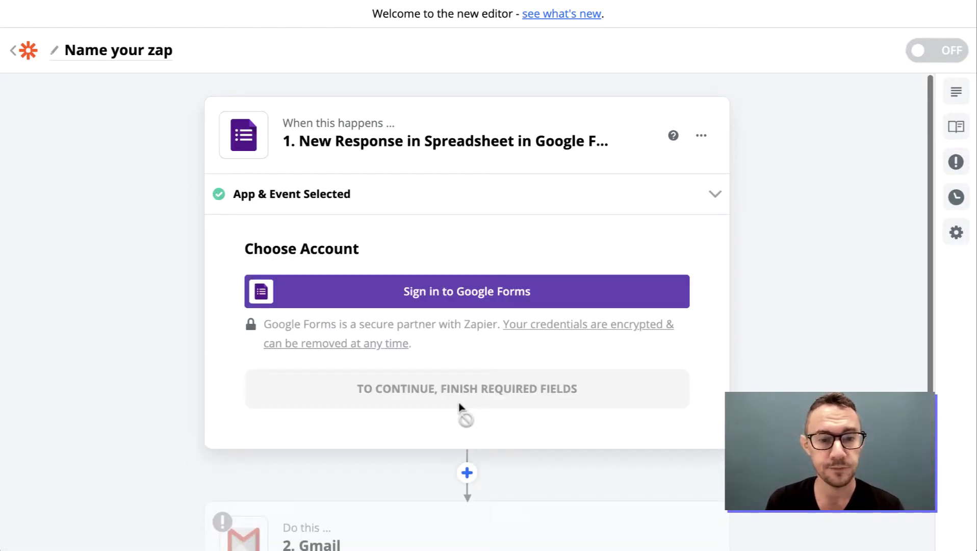
click(469, 290)
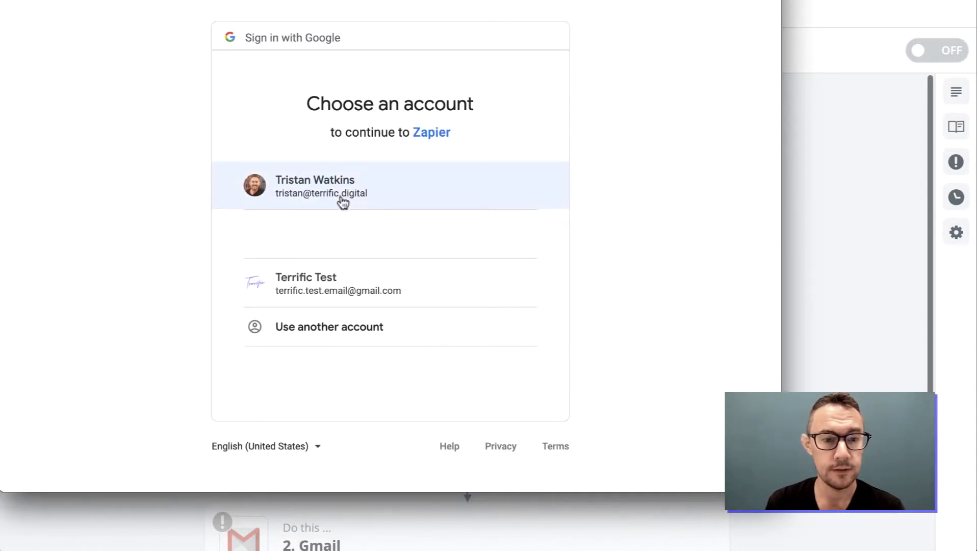
Sign in with the test Google account and allow Zapier access to it.
click(342, 284)
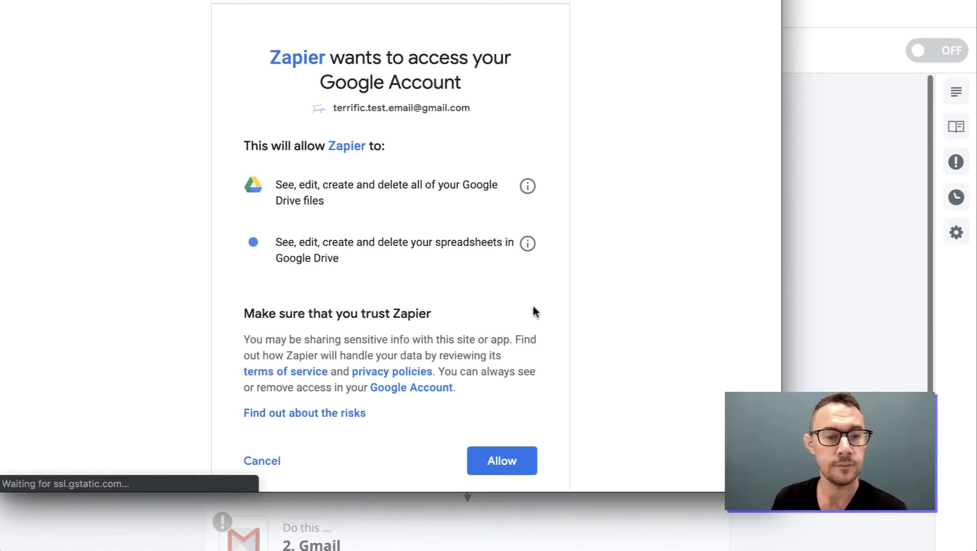
click(494, 461)
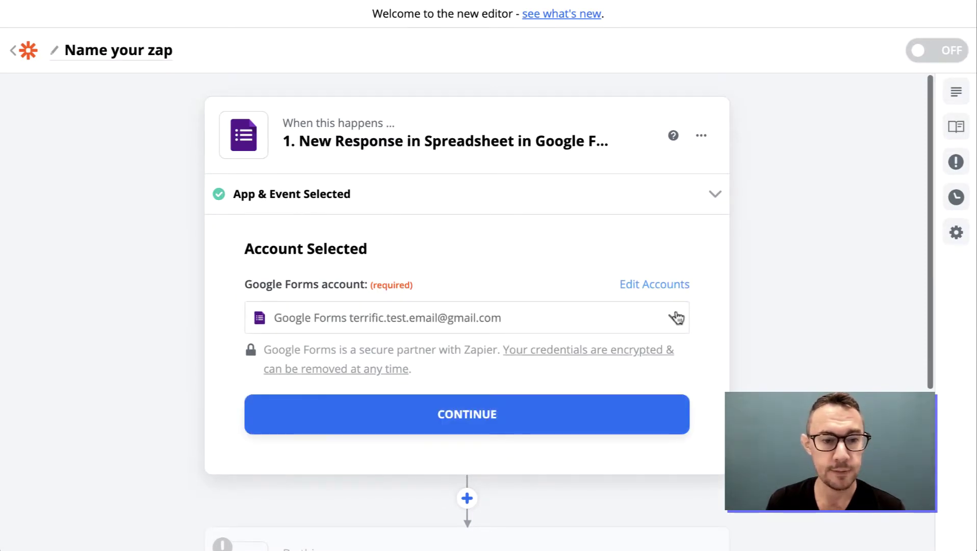
scroll(586, 342, down, 1)
Select the New Customer Info (Responses) spreadsheet and the Form responses 1 worksheet for the trigger.
click(497, 371)
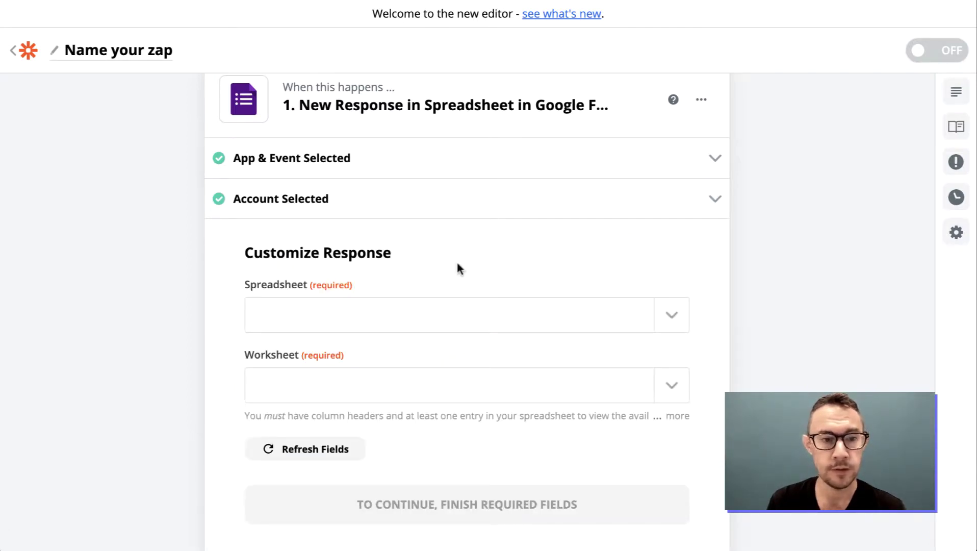
scroll(394, 257, down, 1)
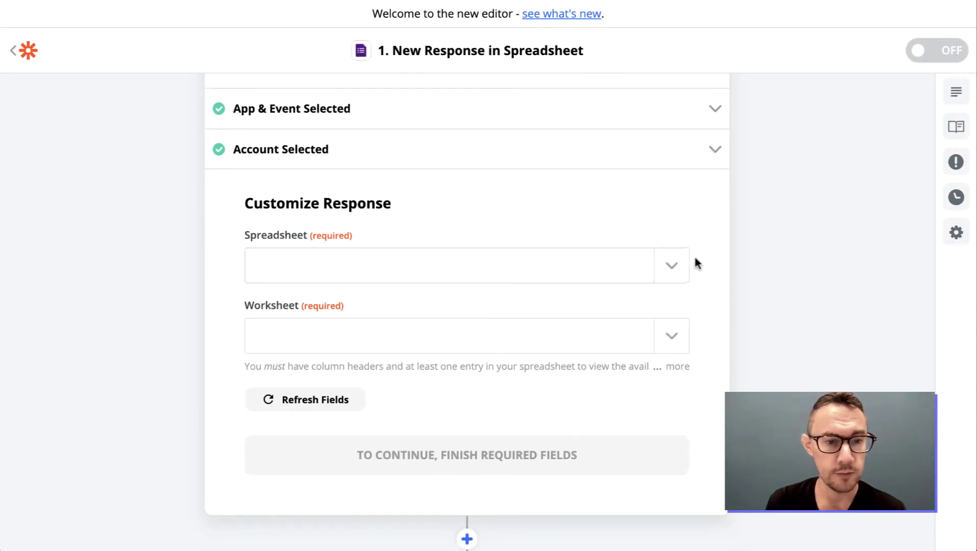
click(670, 268)
scroll(403, 245, up, 3)
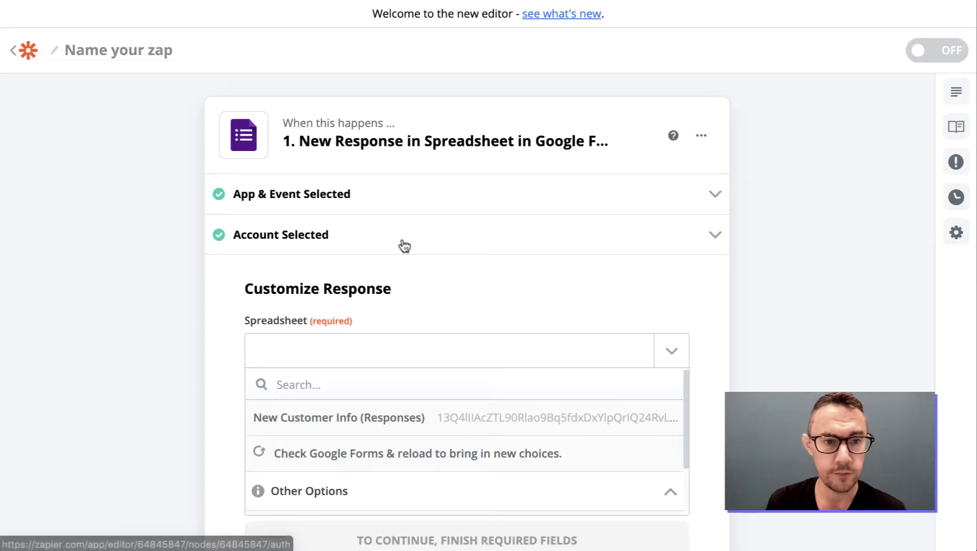
scroll(402, 241, down, 5)
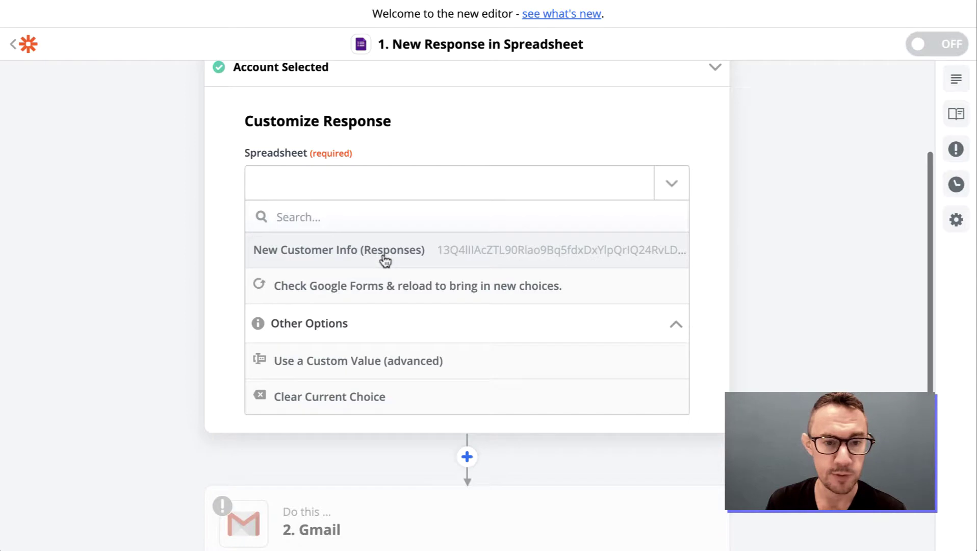
click(382, 260)
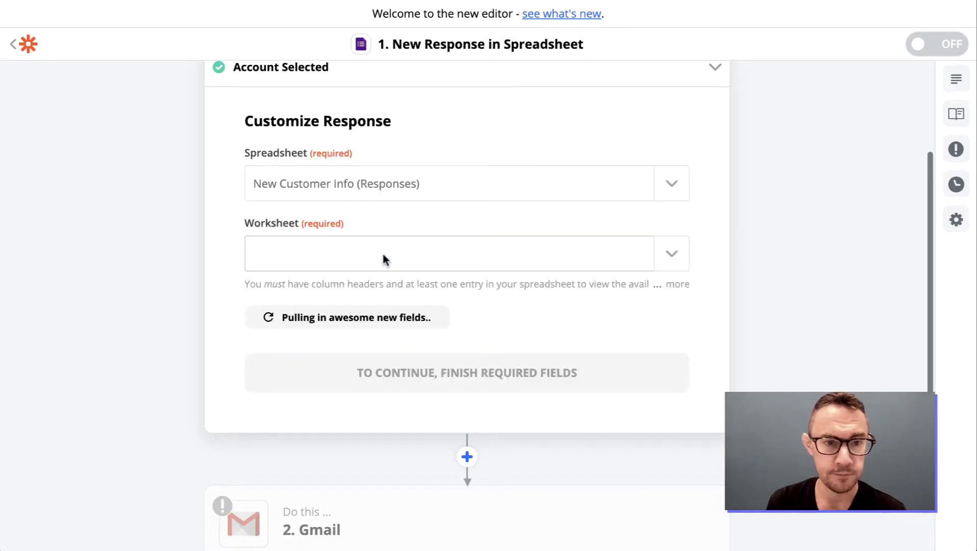
click(383, 259)
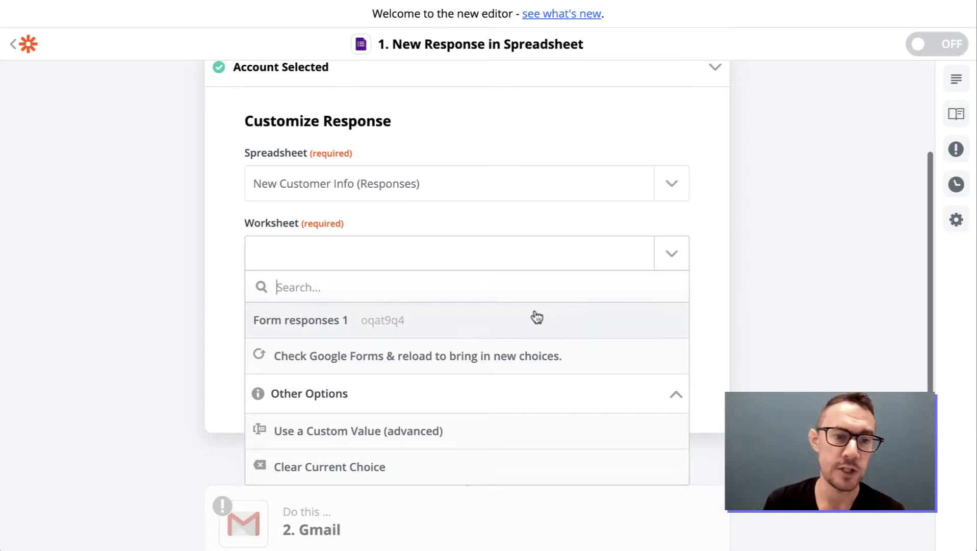
click(459, 328)
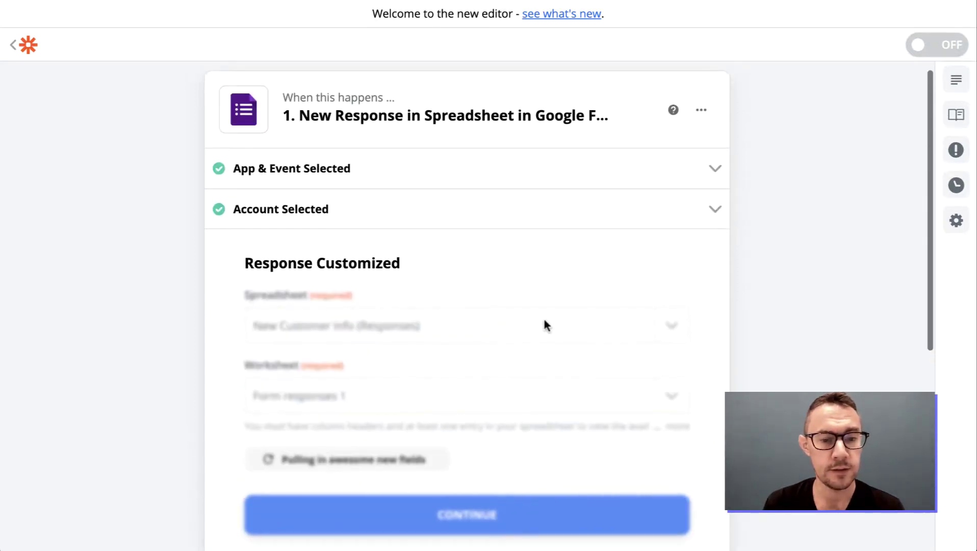
click(468, 387)
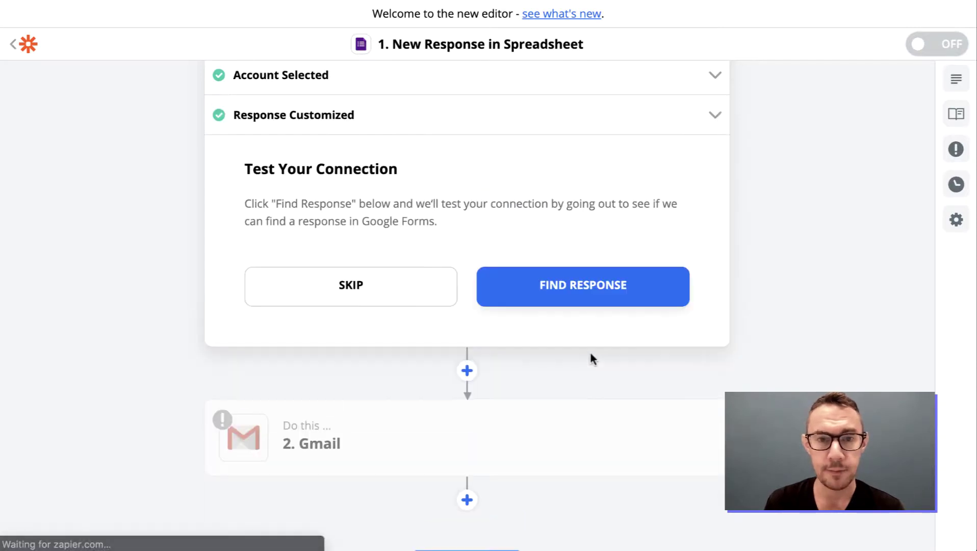
Run the trigger test and show the results containing sample Response A.
click(585, 298)
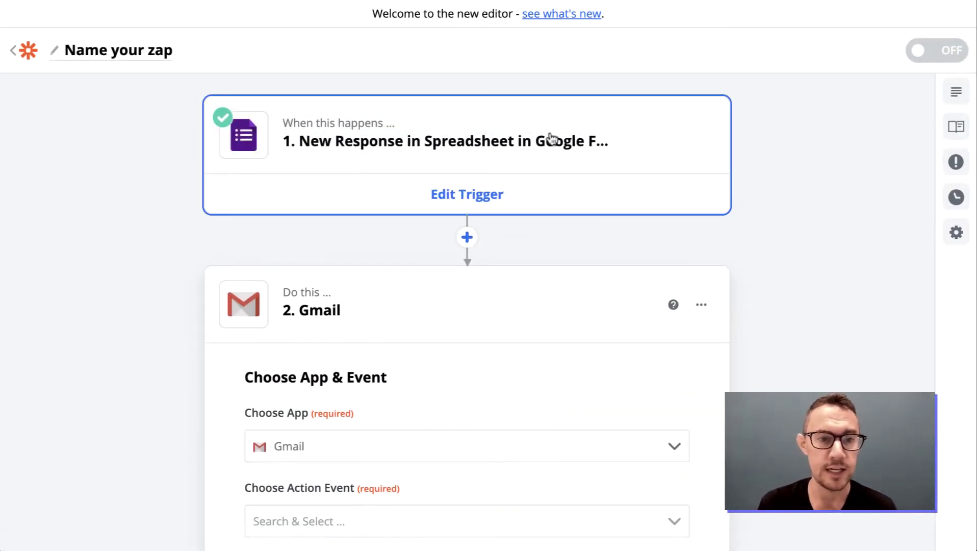
click(551, 138)
click(459, 329)
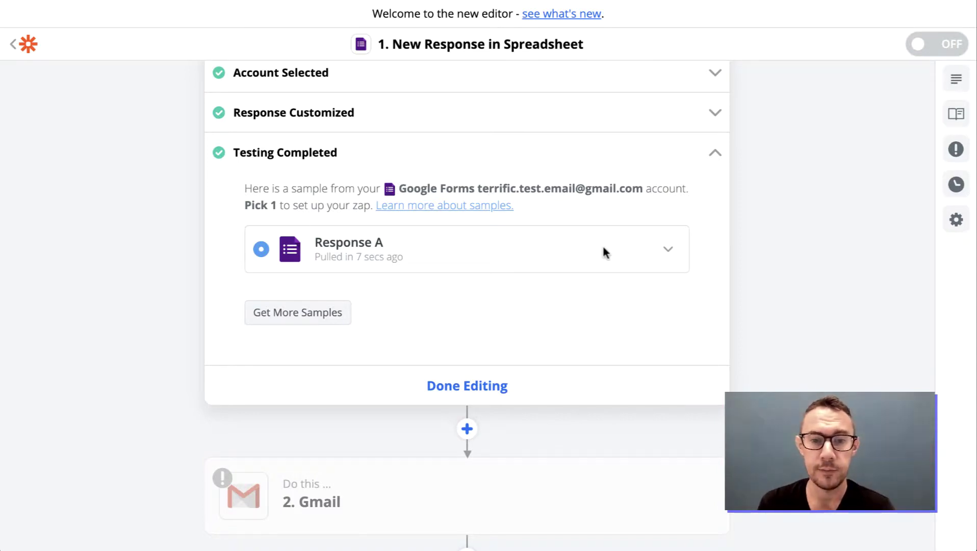
Expand sample Response A and look over its timestamp, email and content values.
click(669, 249)
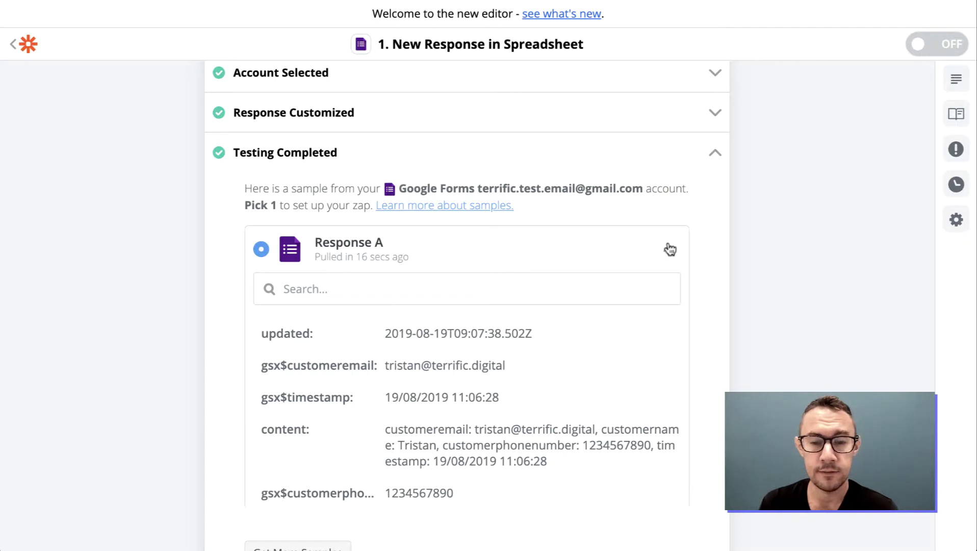
scroll(475, 392, down, 2)
scroll(476, 393, up, 2)
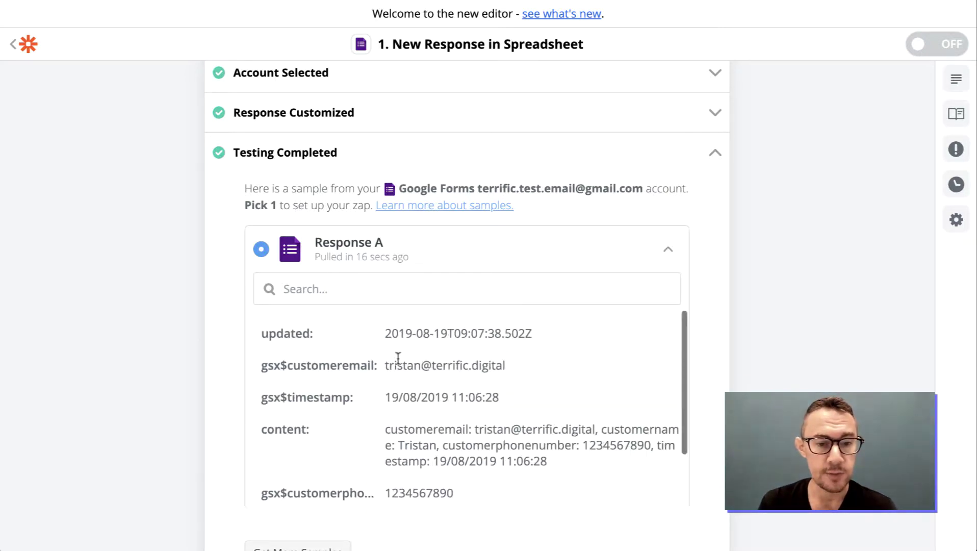
triple_click(448, 335)
click(447, 336)
scroll(447, 337, down, 1)
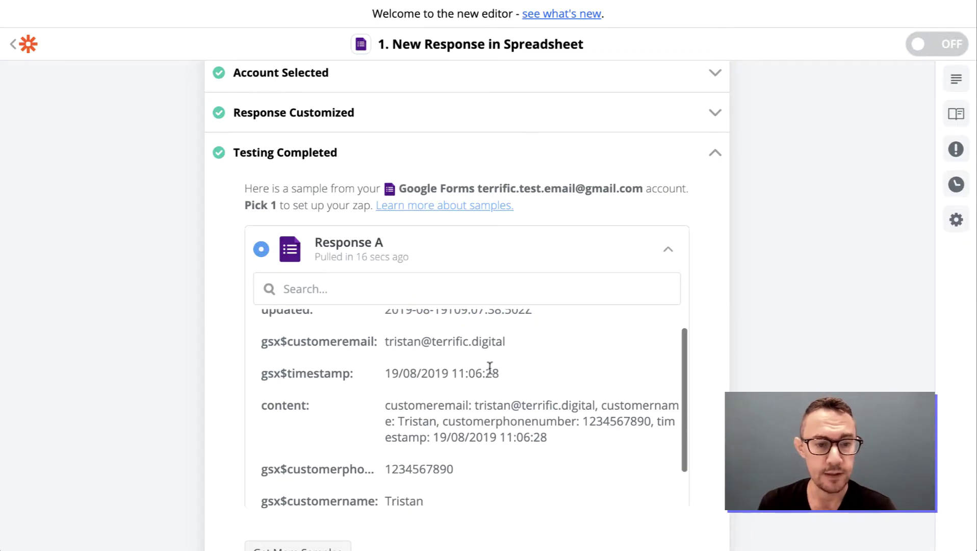
drag(386, 341, 505, 341)
click(502, 341)
scroll(492, 345, down, 2)
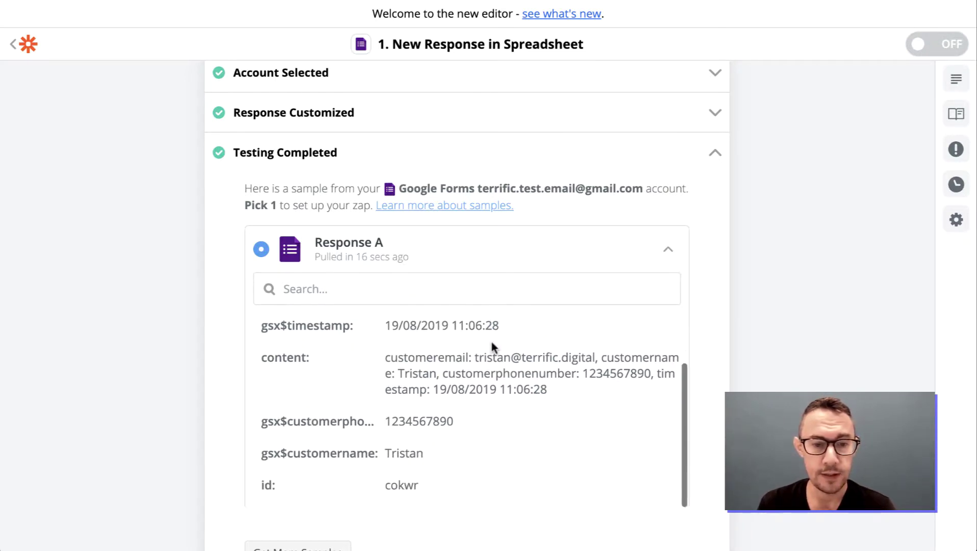
drag(385, 356, 616, 384)
click(616, 384)
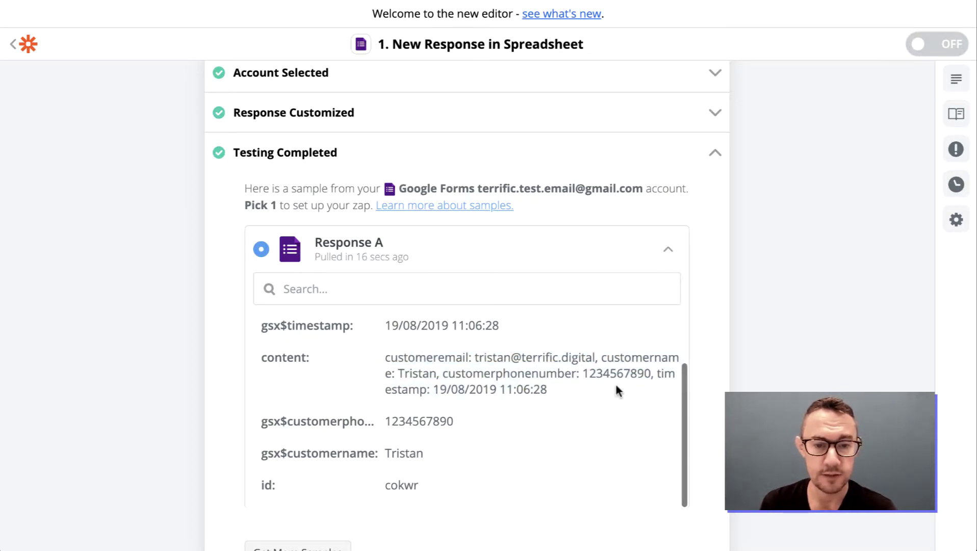
Check the phone and name values, finish editing the trigger and open the Gmail action step.
scroll(474, 426, down, 3)
double_click(398, 358)
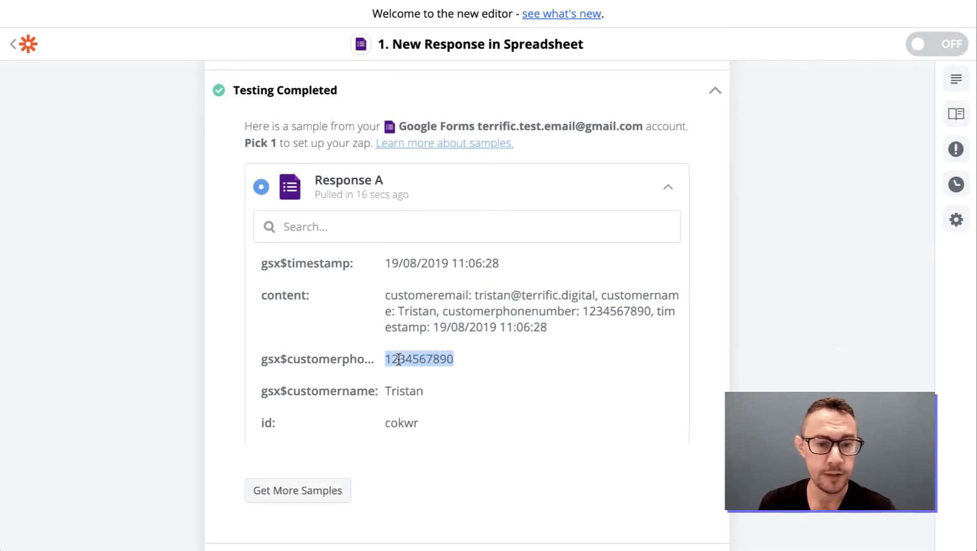
double_click(401, 390)
scroll(565, 386, down, 3)
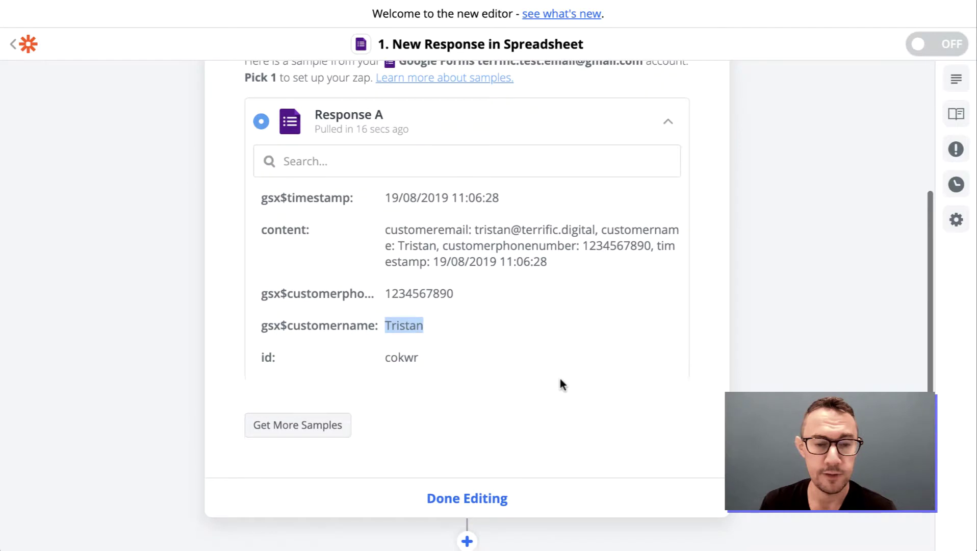
scroll(536, 414, down, 3)
click(475, 419)
click(403, 261)
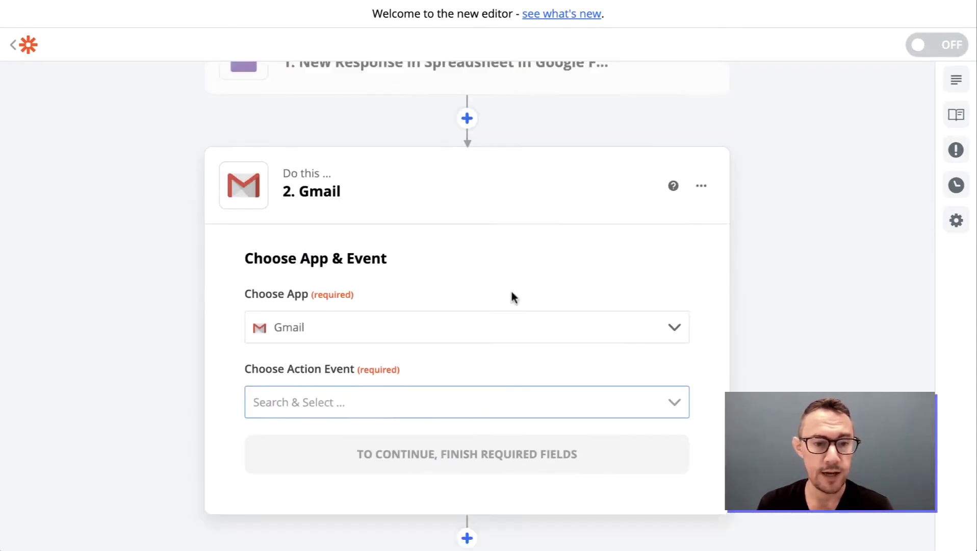
Keep Gmail as the action app, choose the Send Email event and continue.
click(477, 286)
click(503, 249)
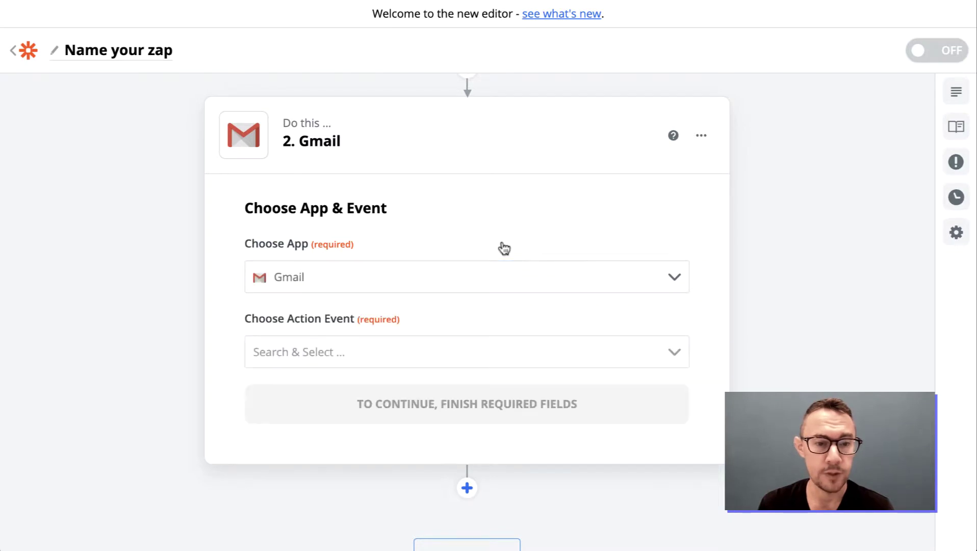
click(454, 352)
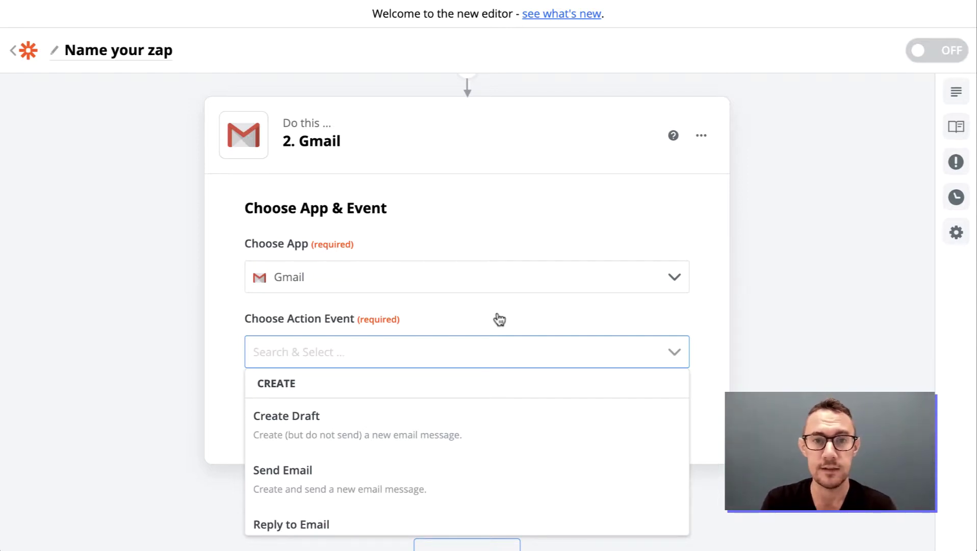
scroll(497, 257, up, 3)
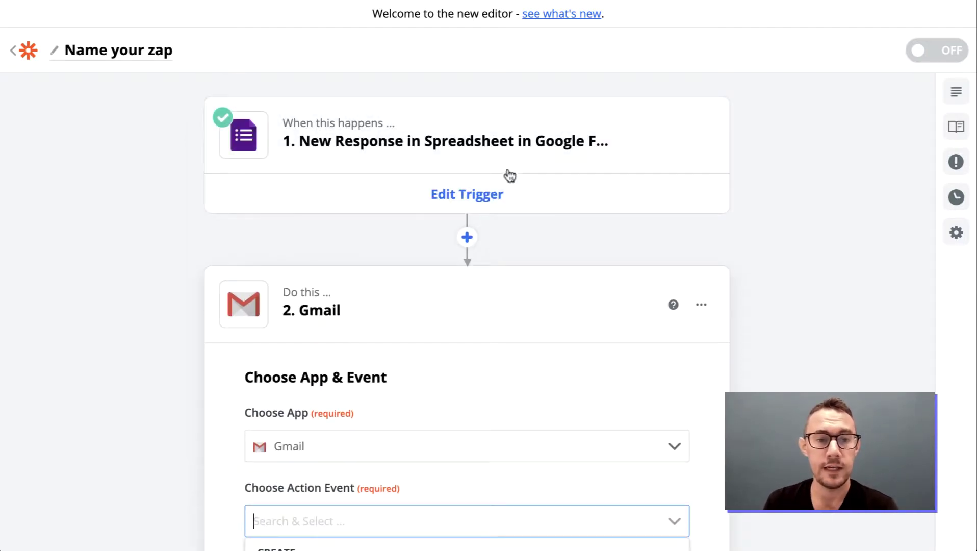
scroll(508, 299, down, 4)
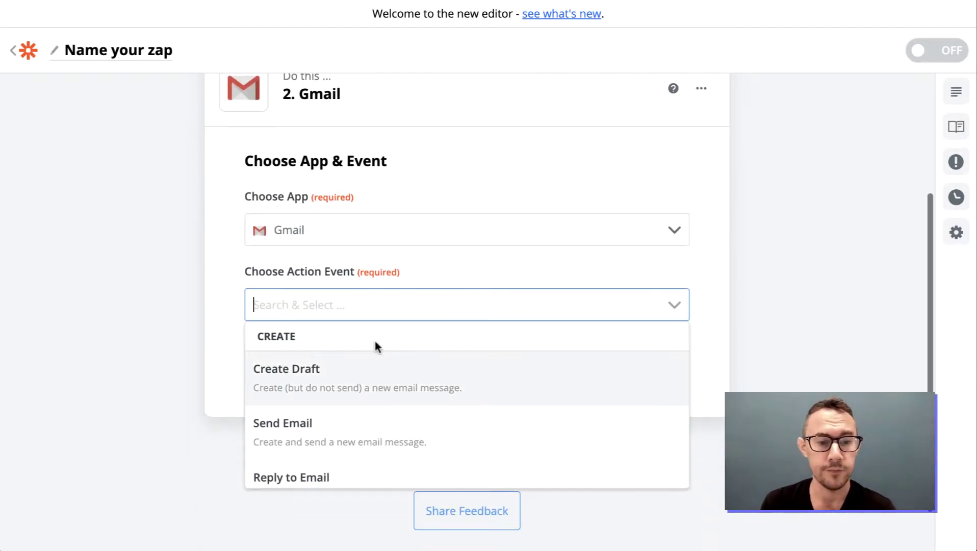
click(437, 433)
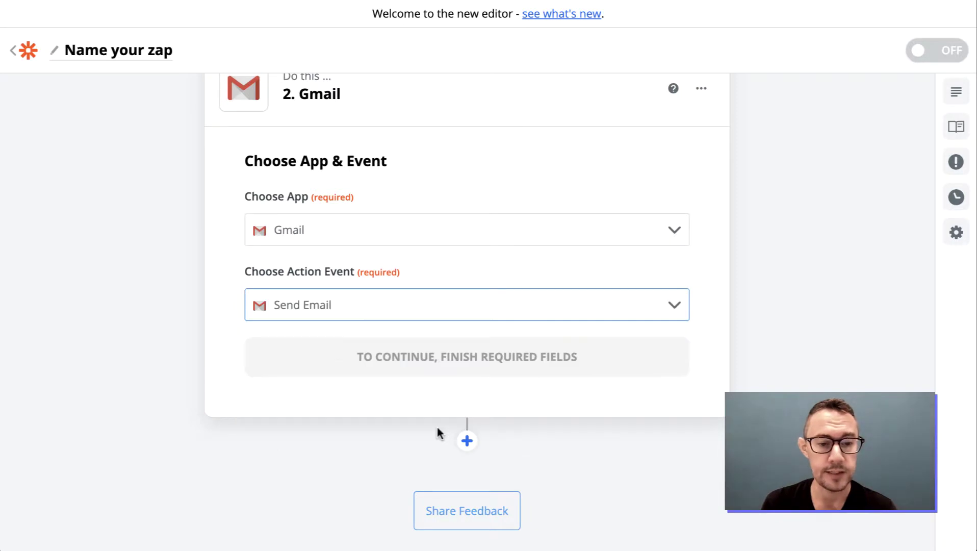
click(524, 360)
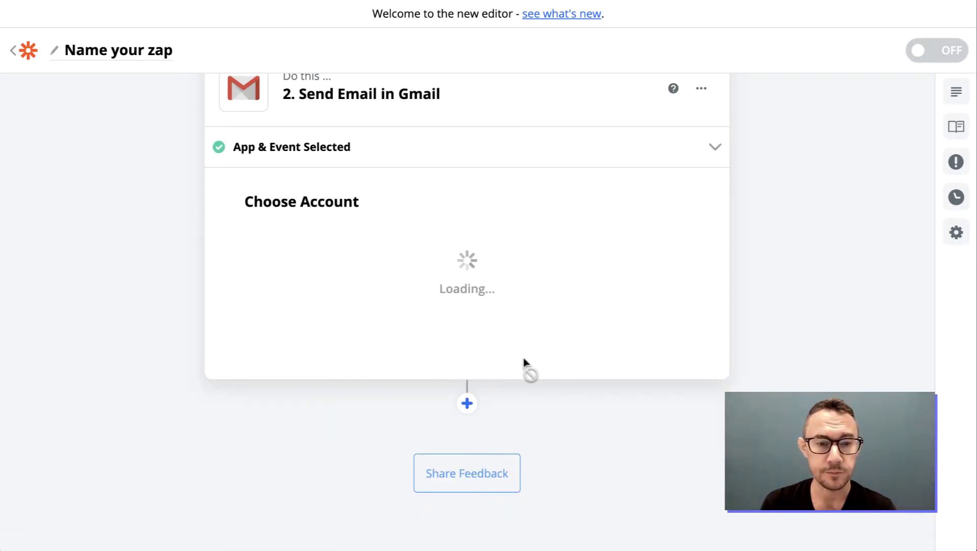
Sign in with the test Google account, allow Zapier access, and confirm it for Send Email.
click(477, 242)
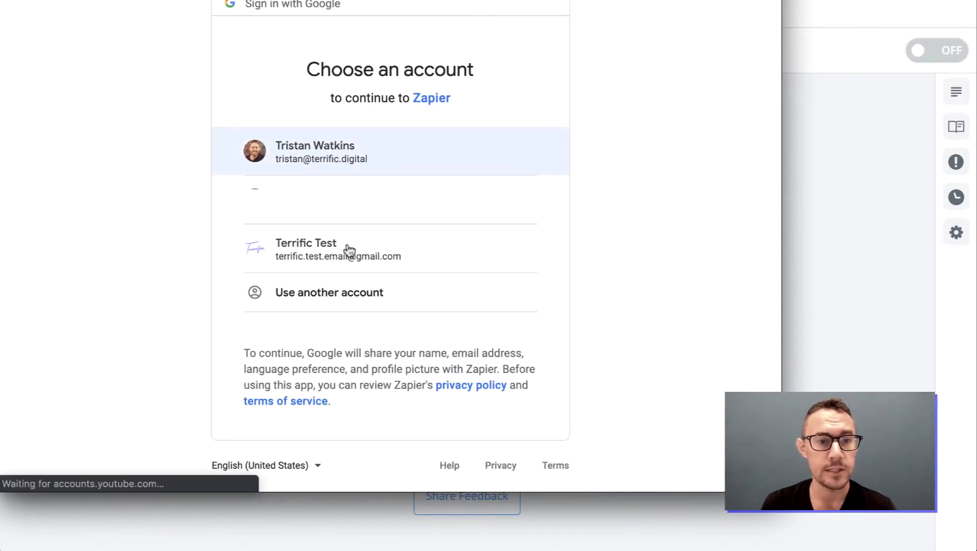
click(316, 250)
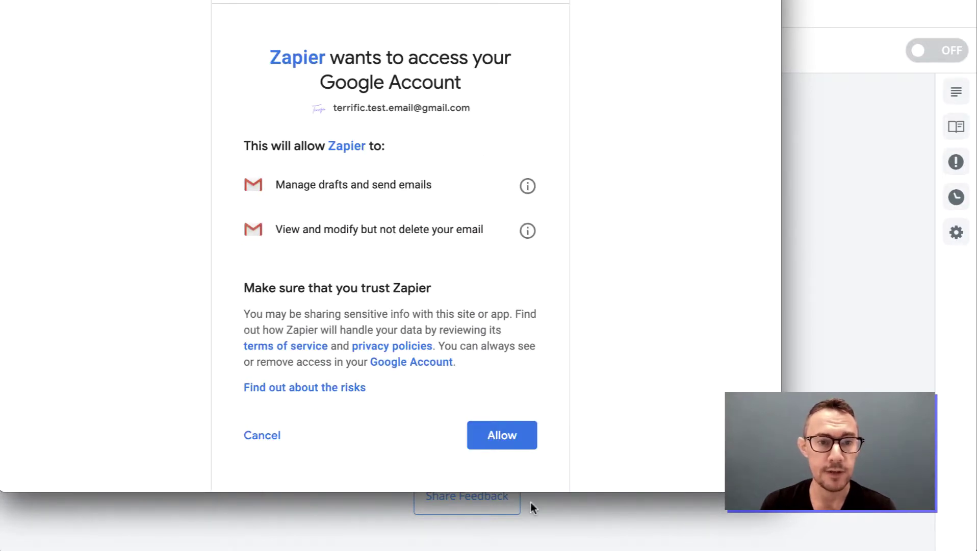
click(509, 440)
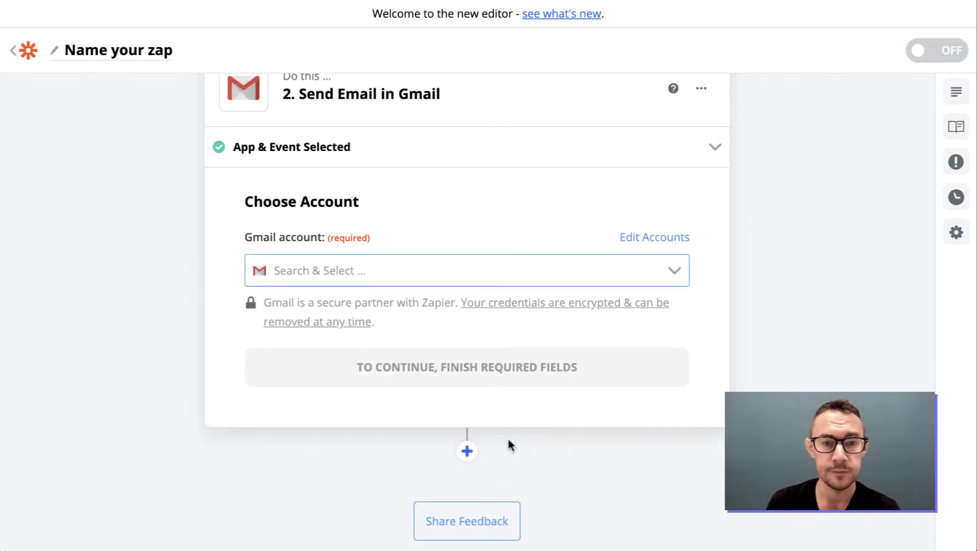
click(496, 272)
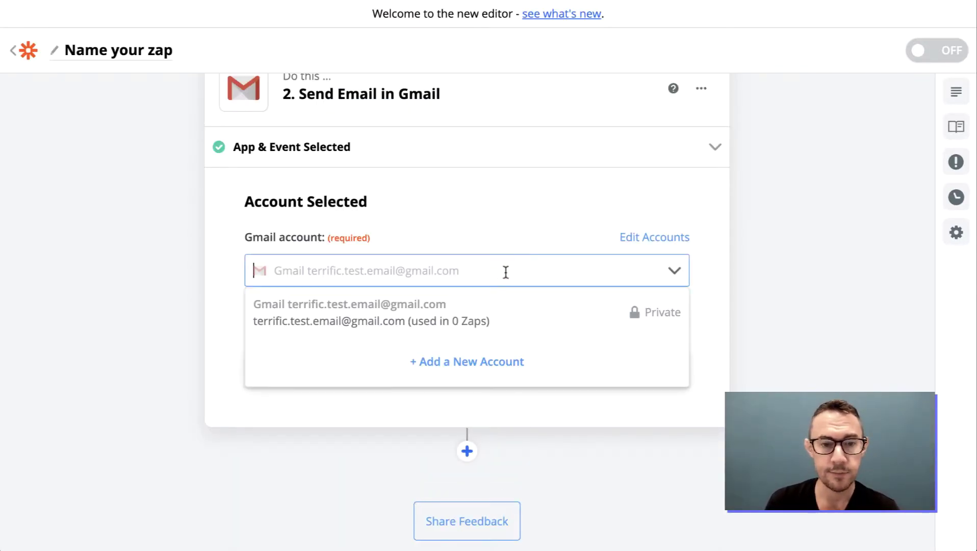
click(748, 271)
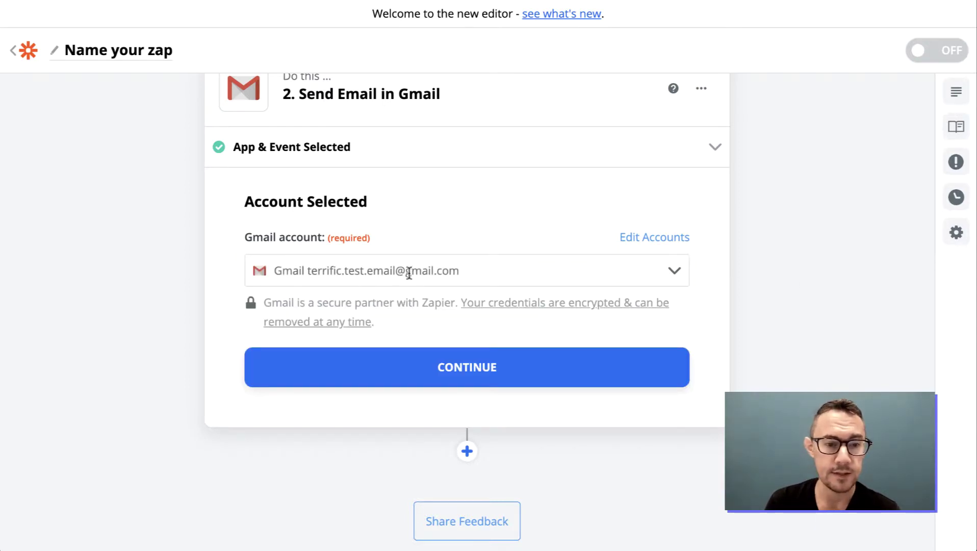
click(466, 368)
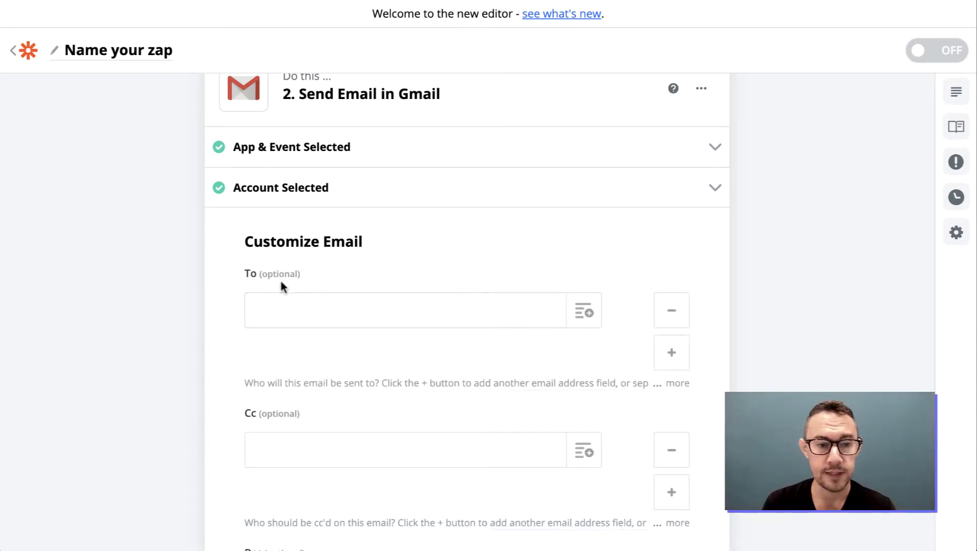
Enter the recipient's e-mail address in the To field.
scroll(253, 271, down, 1)
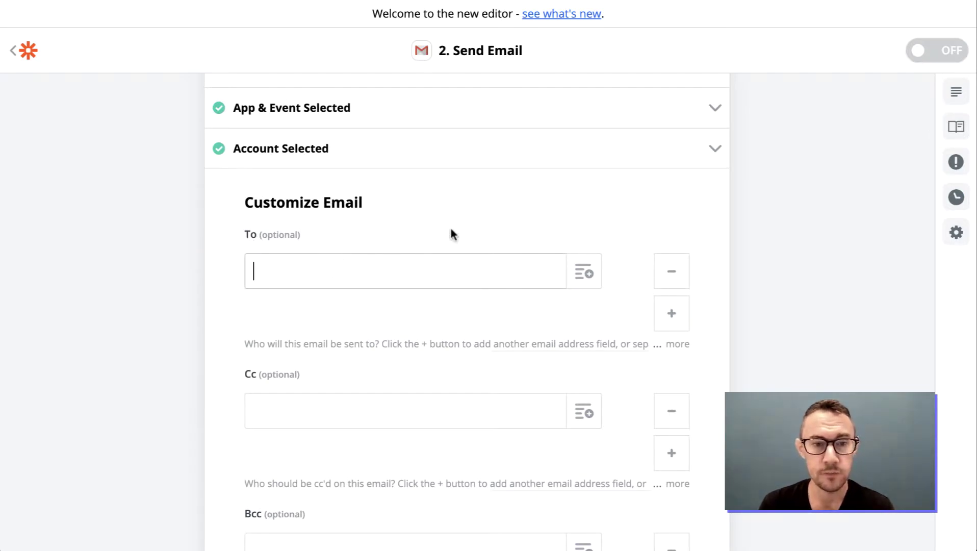
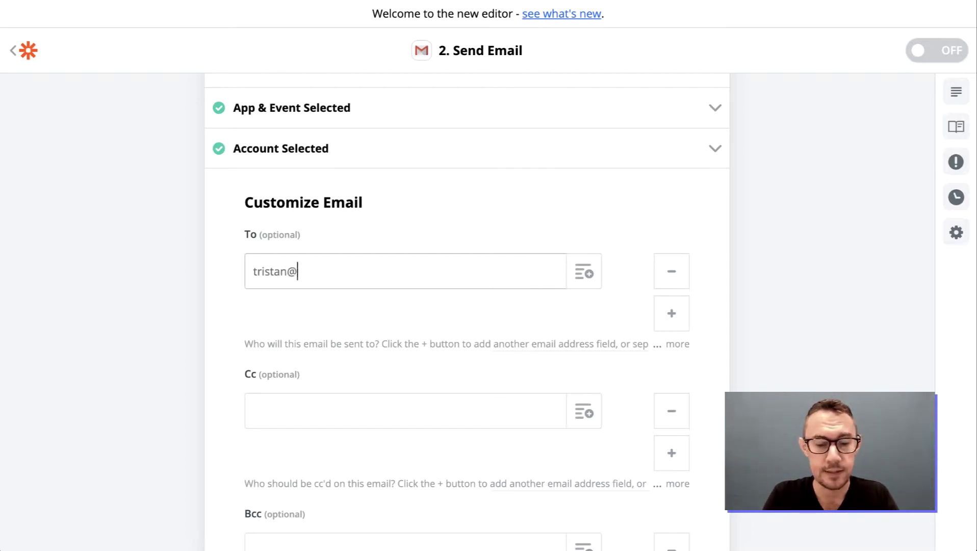
key(Tab)
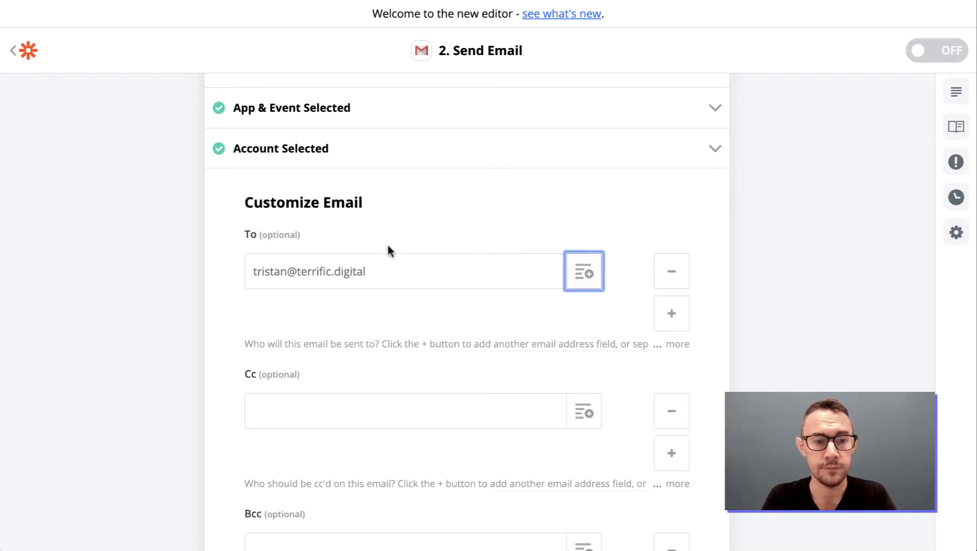
scroll(432, 334, down, 2)
click(414, 333)
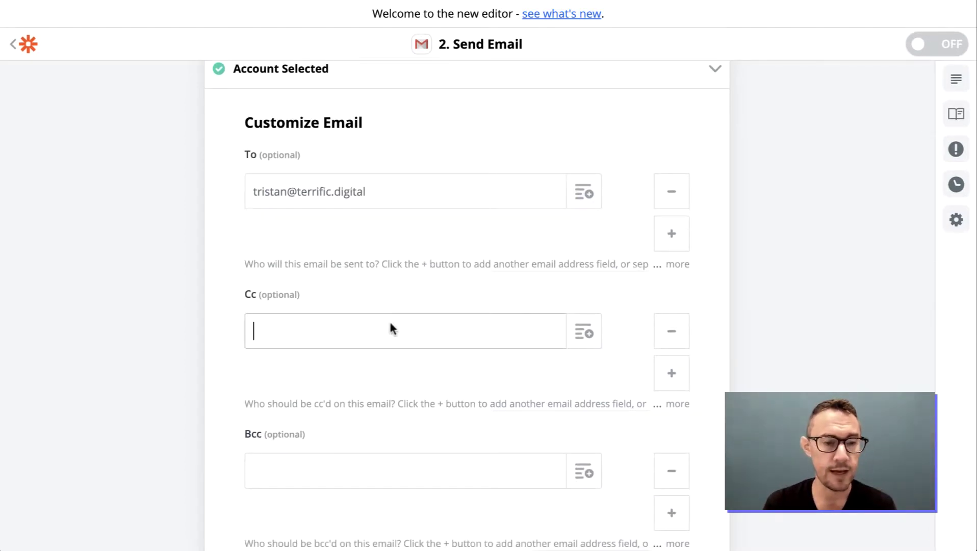
scroll(373, 318, down, 1)
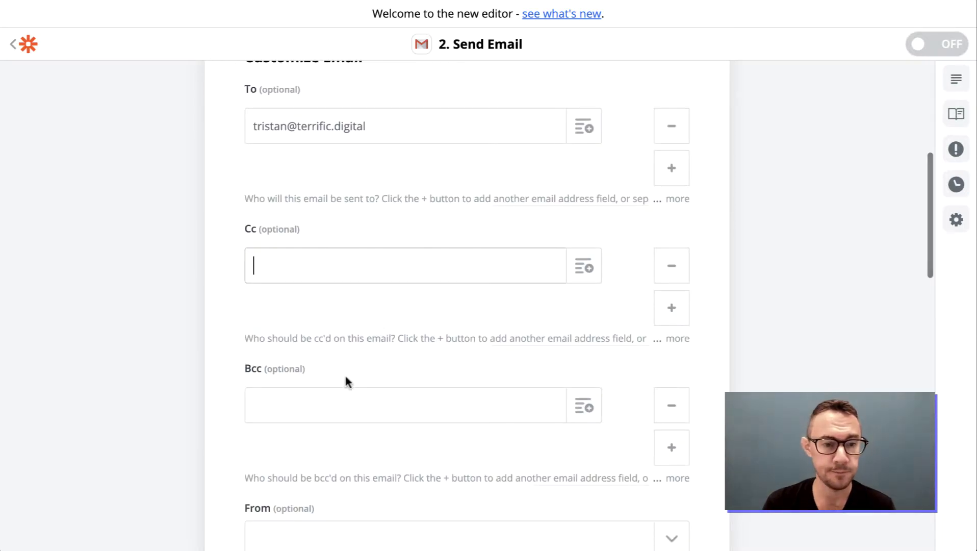
scroll(350, 365, down, 1)
scroll(344, 320, down, 2)
scroll(321, 408, up, 3)
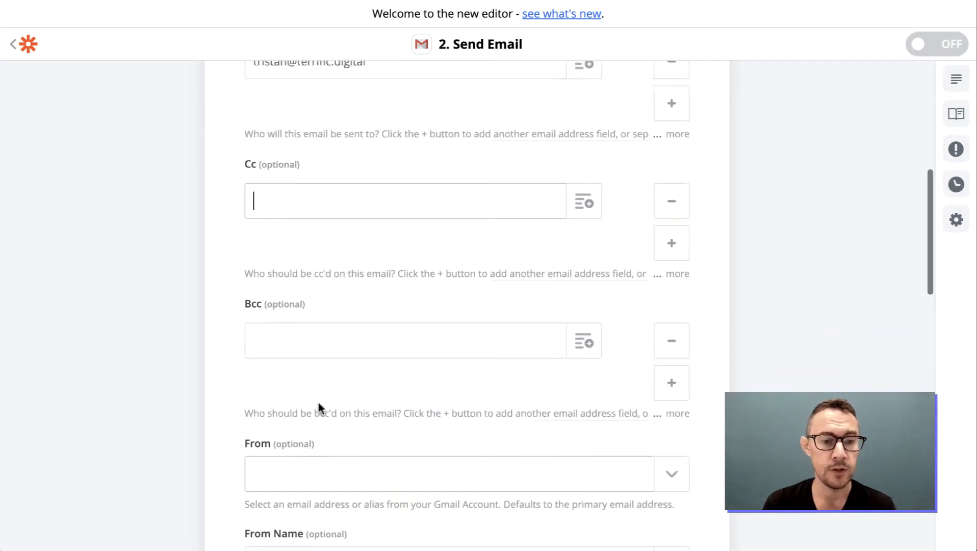
triple_click(282, 197)
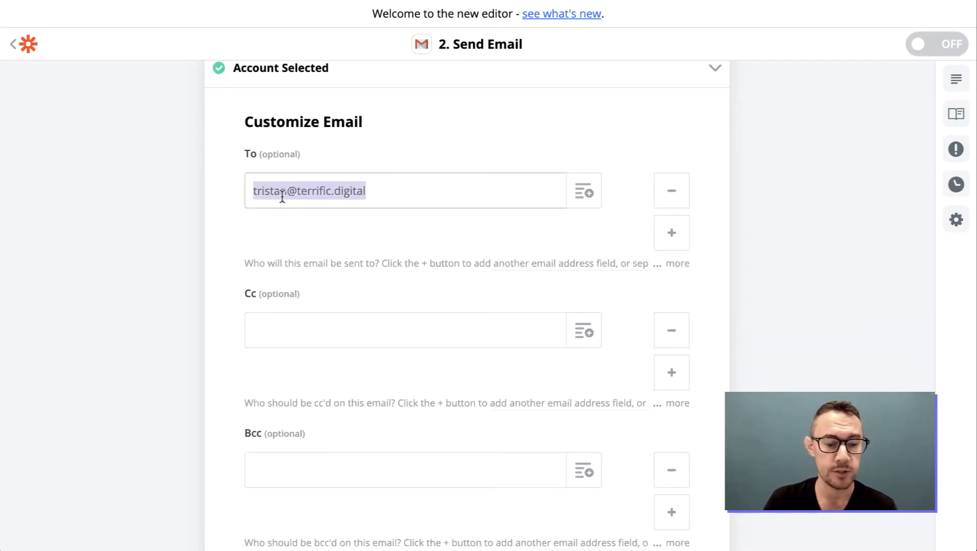
scroll(282, 197, down, 5)
Set the sender to the test Gmail address with From Name 'Terrific Test'.
click(285, 270)
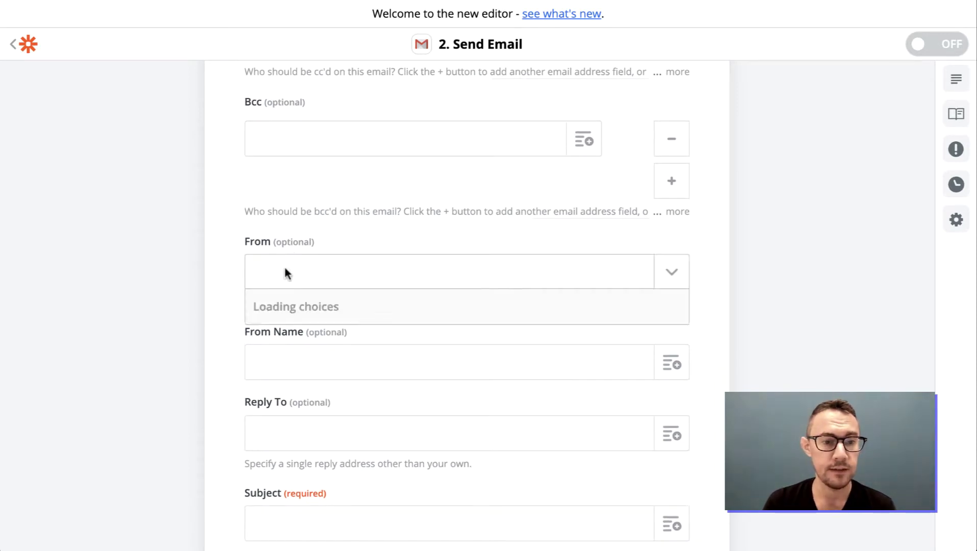
click(284, 271)
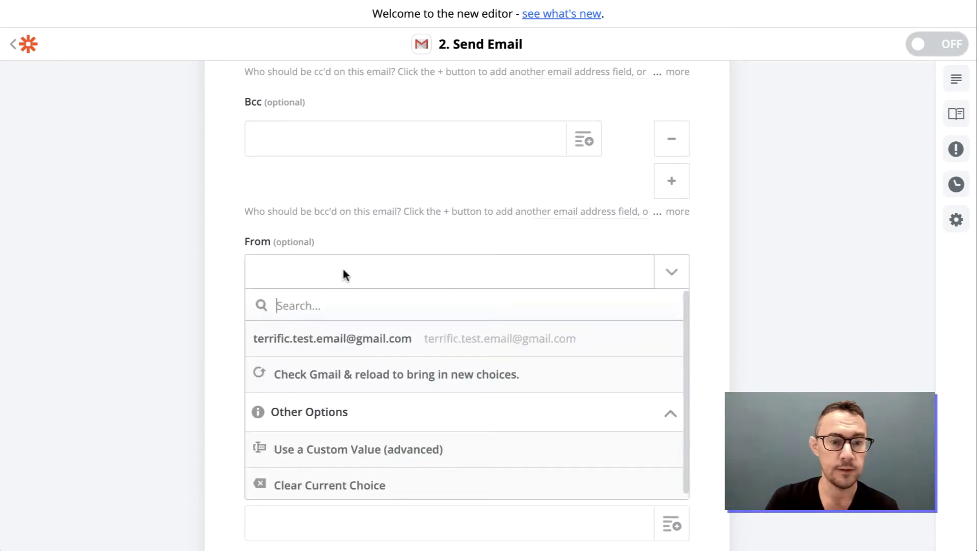
click(362, 337)
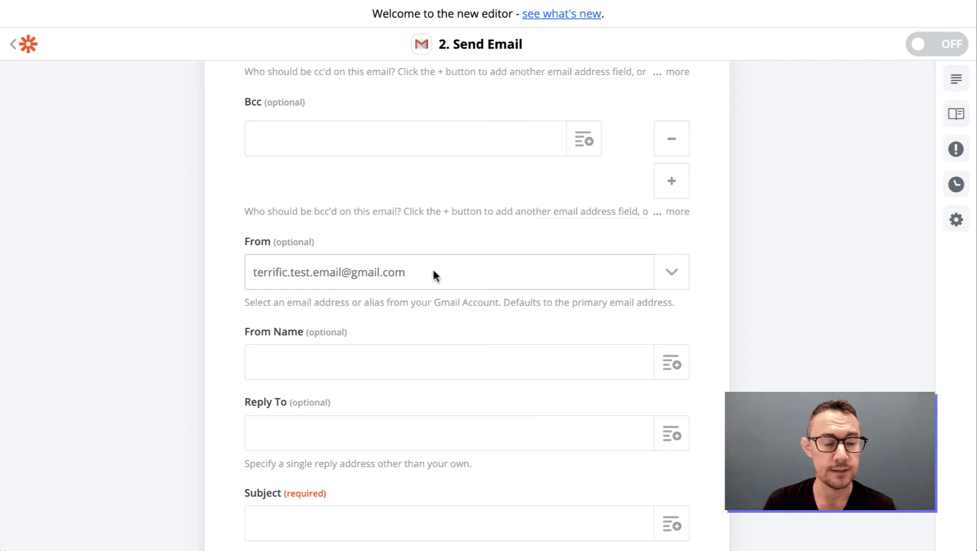
scroll(433, 272, down, 3)
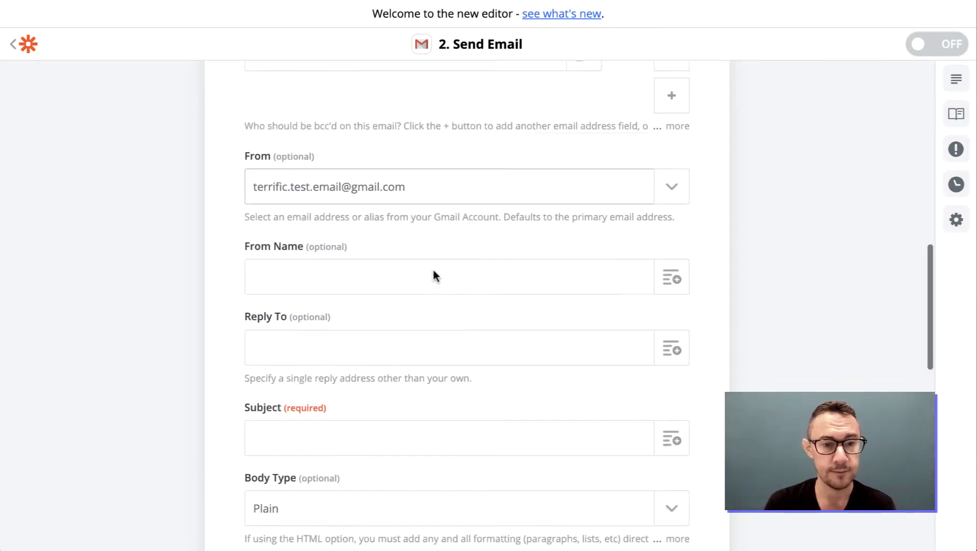
scroll(456, 235, down, 1)
click(394, 235)
text(Ter)
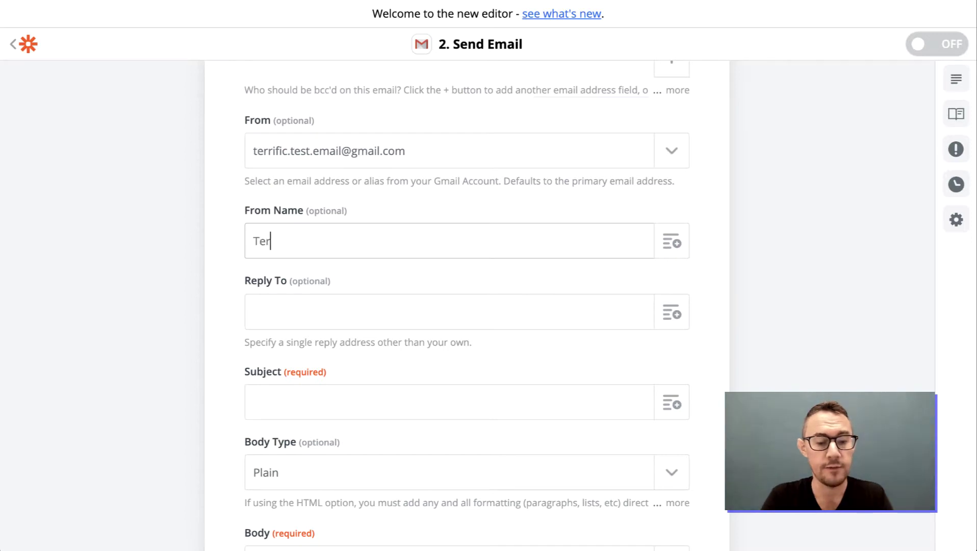
text(rific Test)
scroll(398, 249, down, 3)
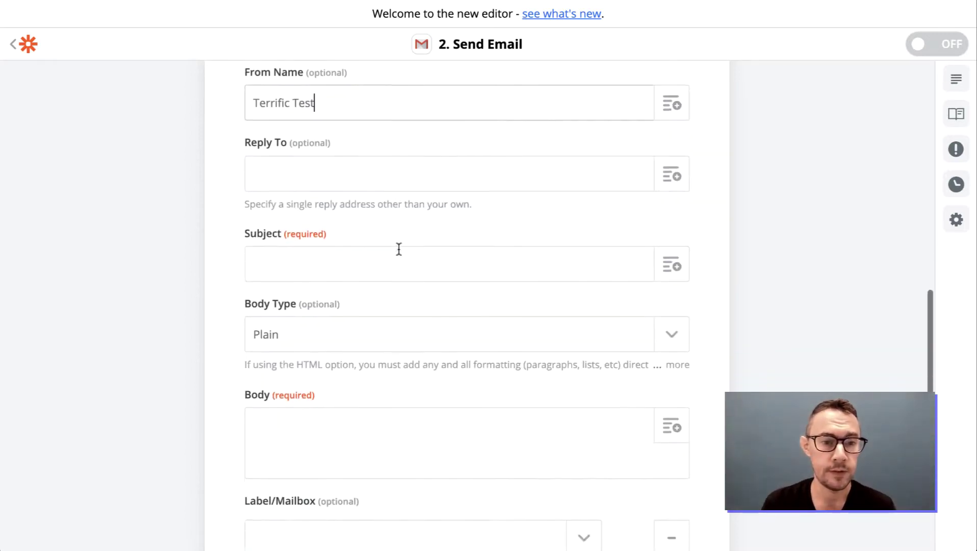
scroll(396, 251, down, 2)
Type 'New client' into Subject and insert the Step 1 timestamp field.
click(359, 282)
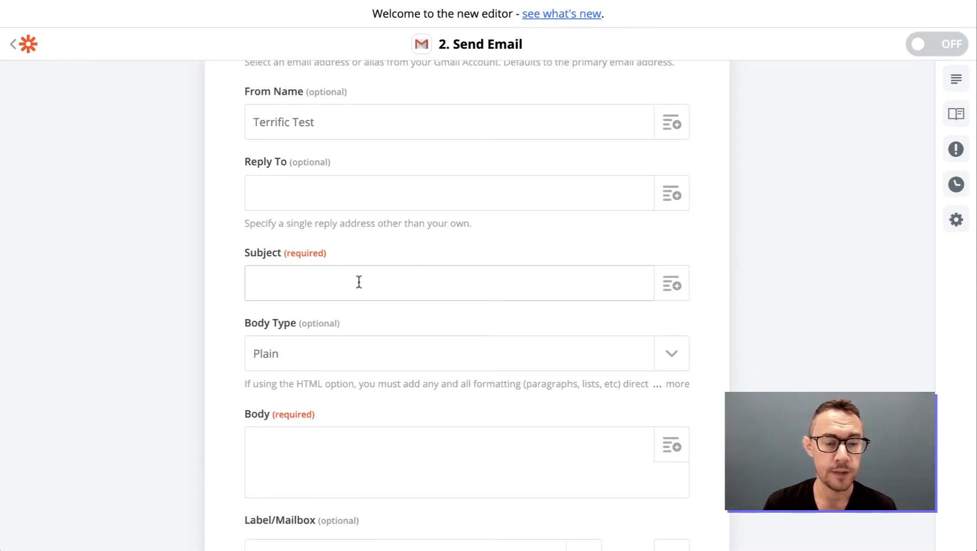
text(N)
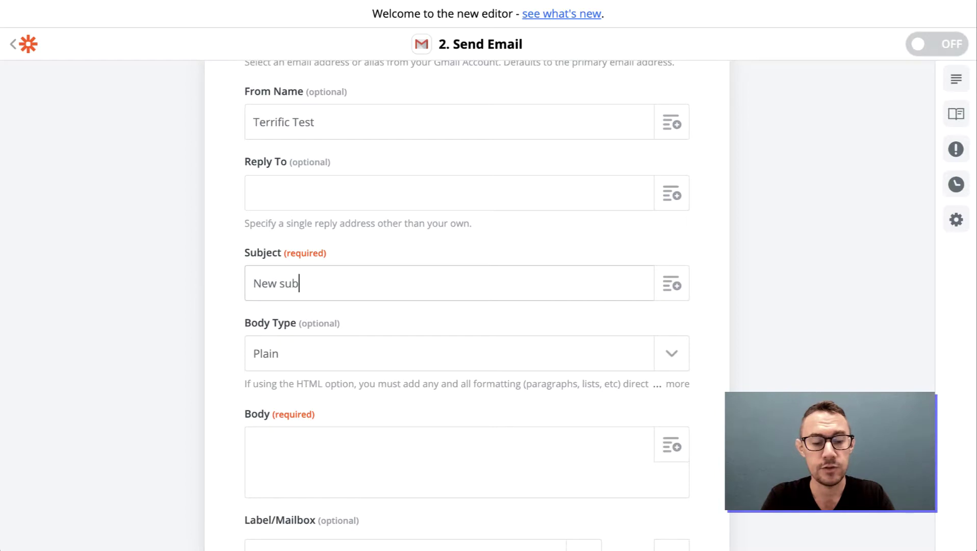
text(ew )
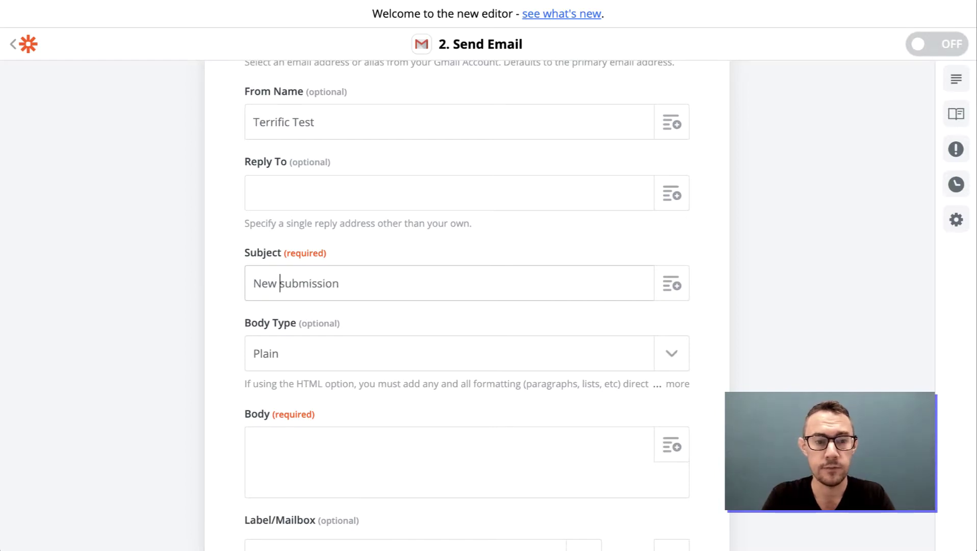
text(client)
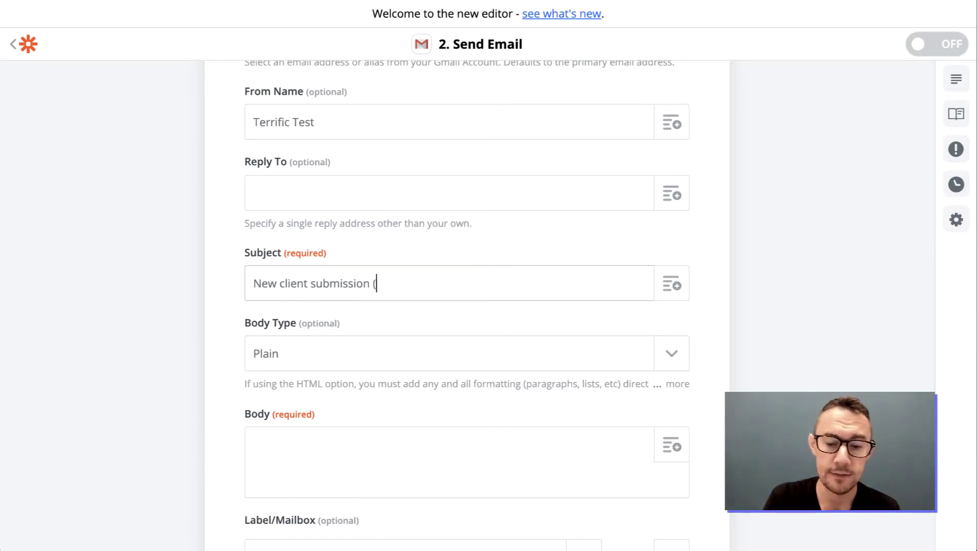
click(680, 289)
scroll(618, 241, down, 2)
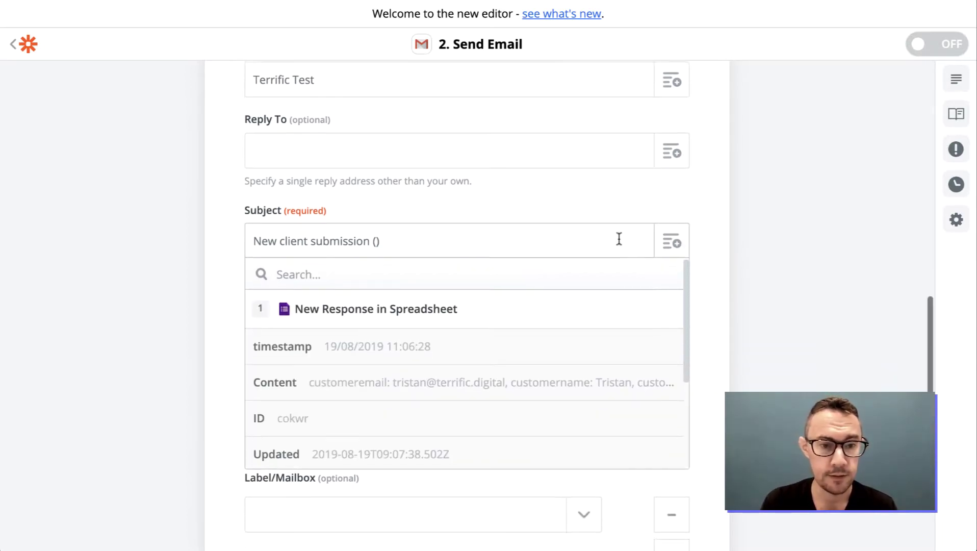
scroll(502, 358, down, 3)
scroll(503, 358, down, 2)
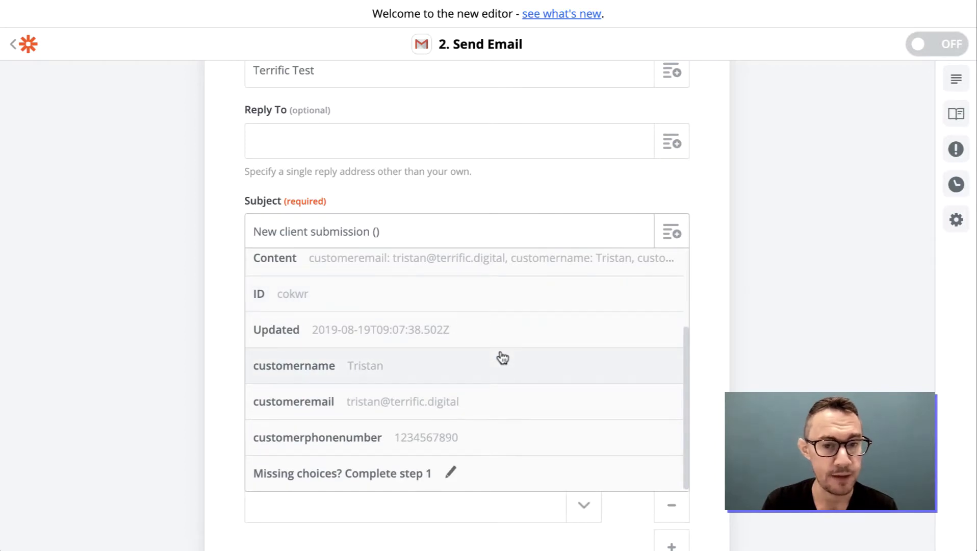
scroll(503, 357, up, 5)
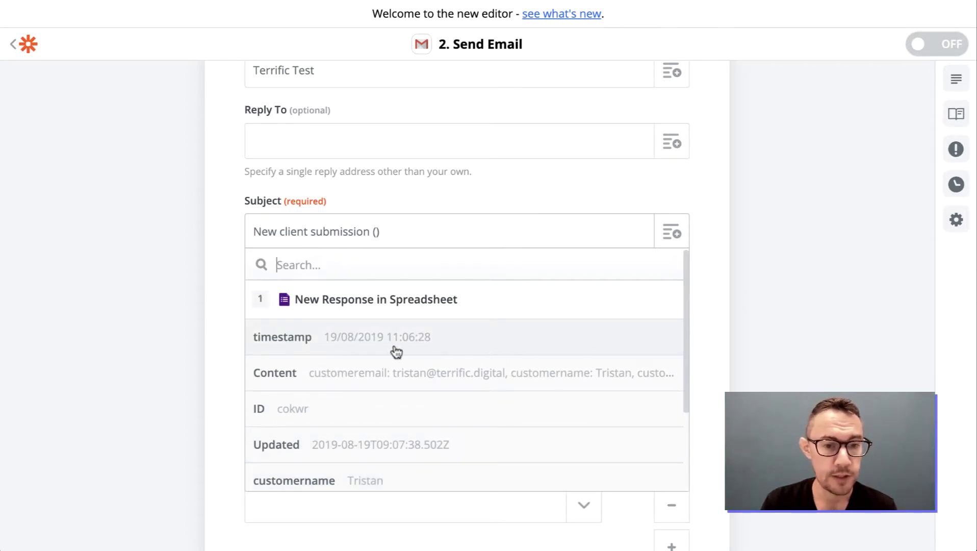
click(362, 343)
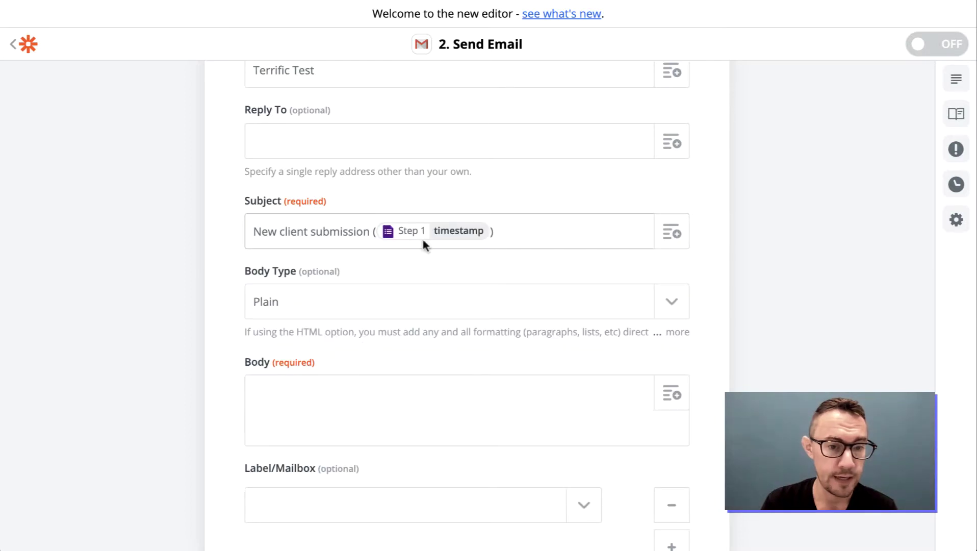
Add 'for' and the Step 1 customername field to complete the subject.
click(372, 233)
text(frmo)
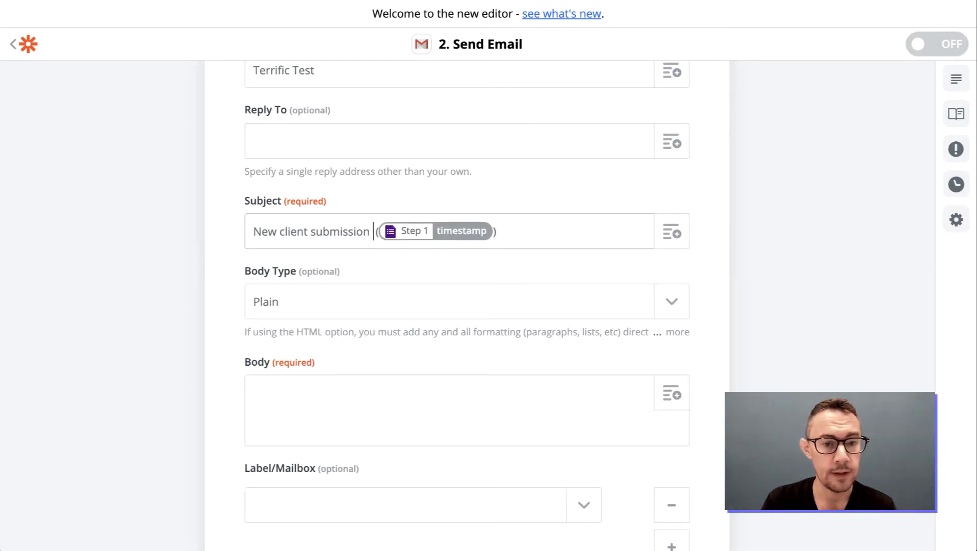
key(BackSpace)
key(BackSpace)
text(om)
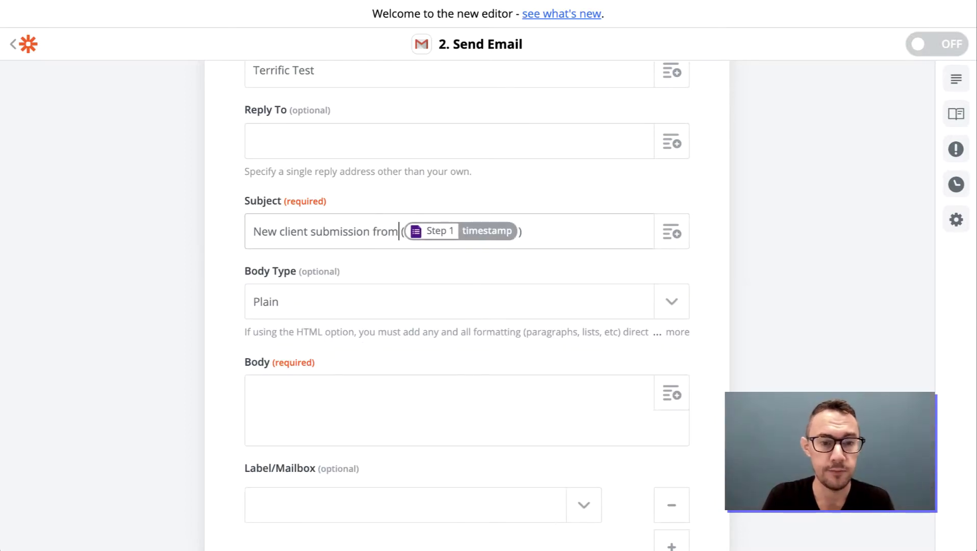
click(672, 232)
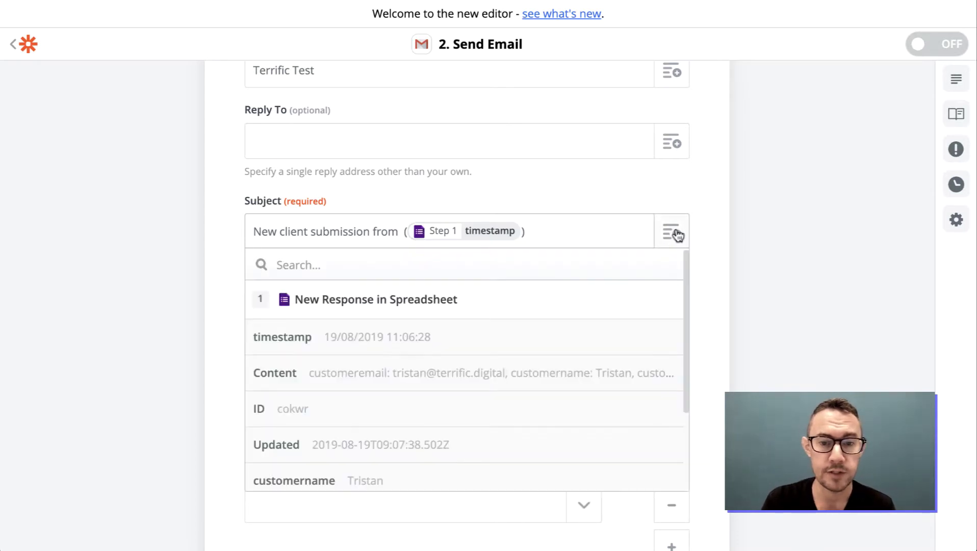
scroll(511, 412, down, 3)
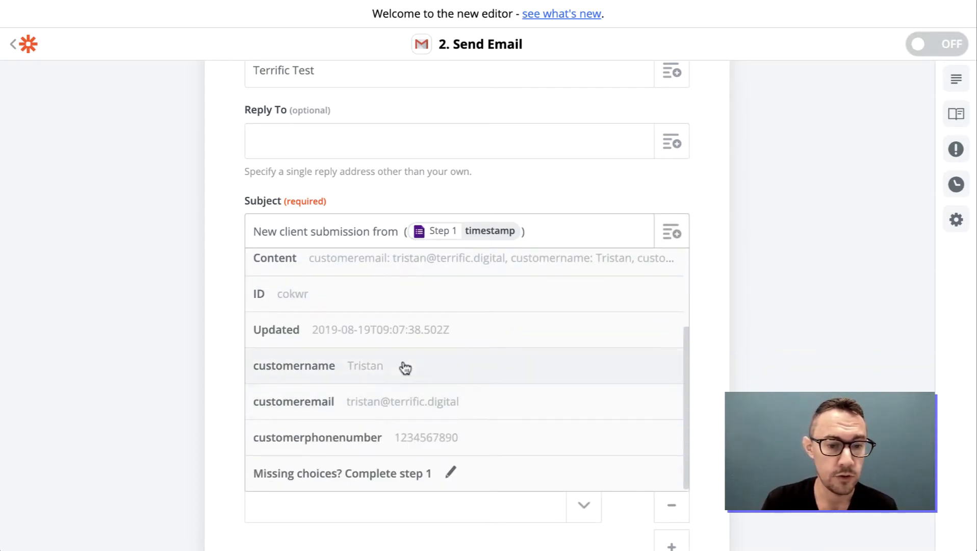
click(360, 367)
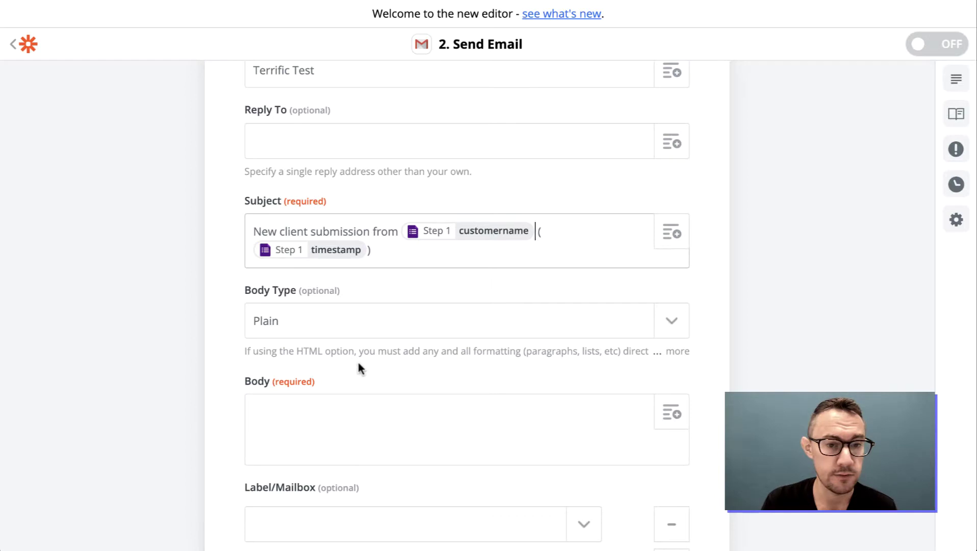
double_click(379, 229)
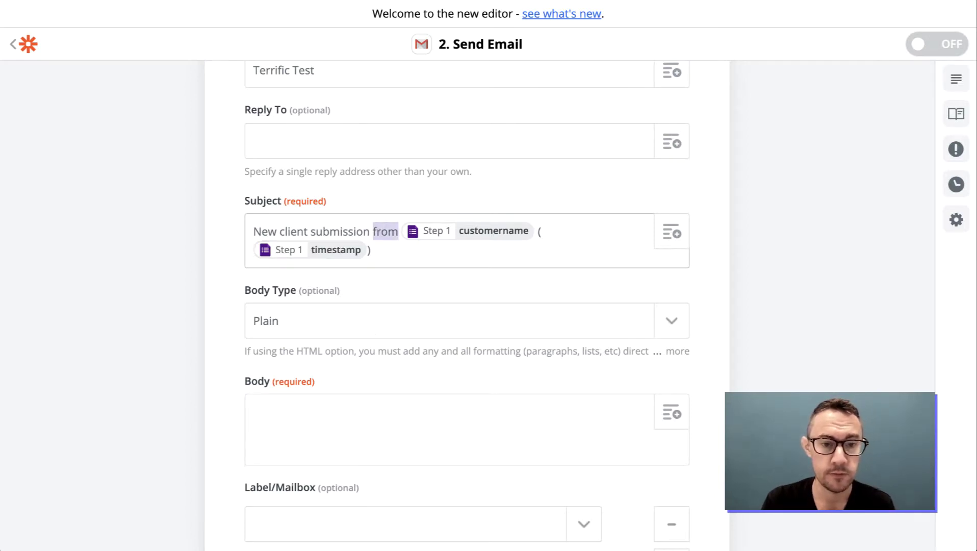
text(for)
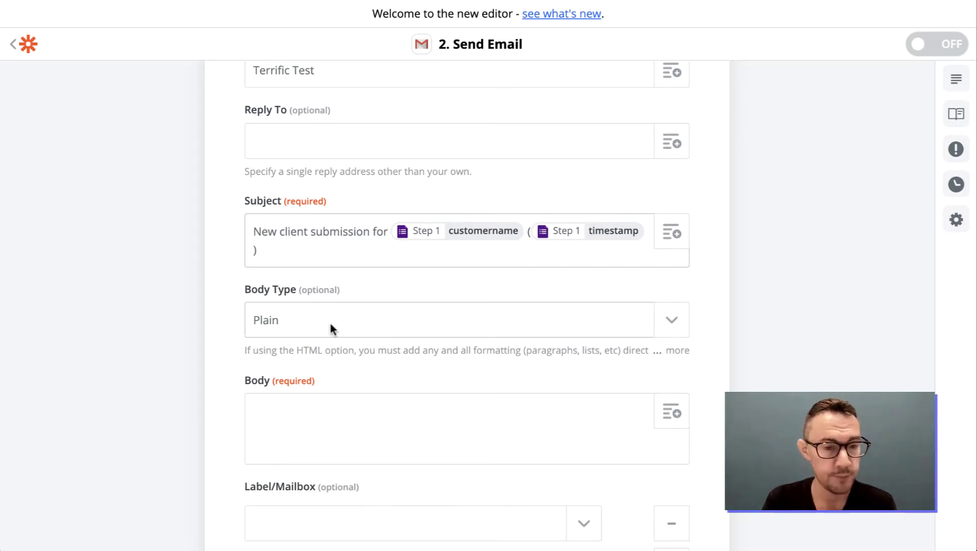
scroll(326, 316, down, 1)
click(305, 261)
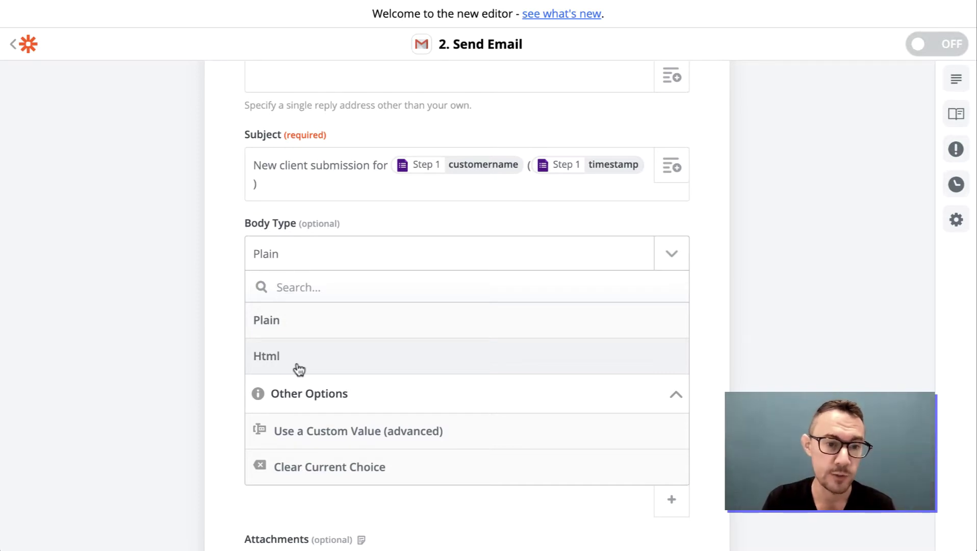
Keep body type Plain and write 'Hello' and 'Here are the details of the form:'.
click(323, 333)
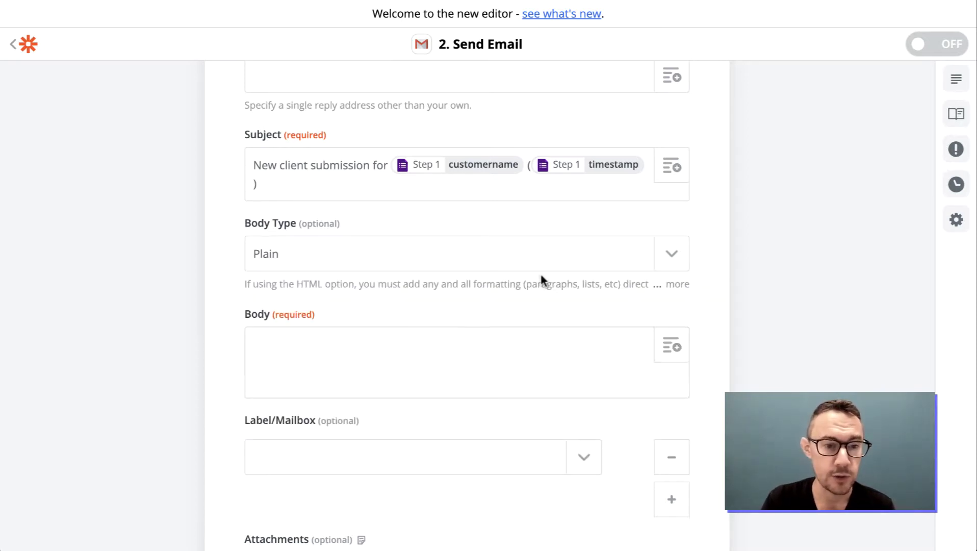
scroll(719, 345, down, 1)
click(447, 323)
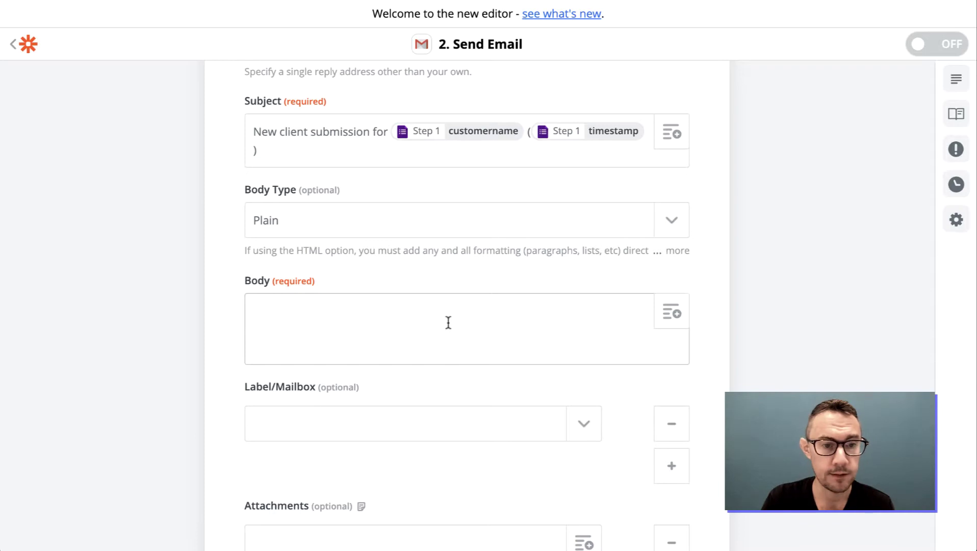
text(Hello)
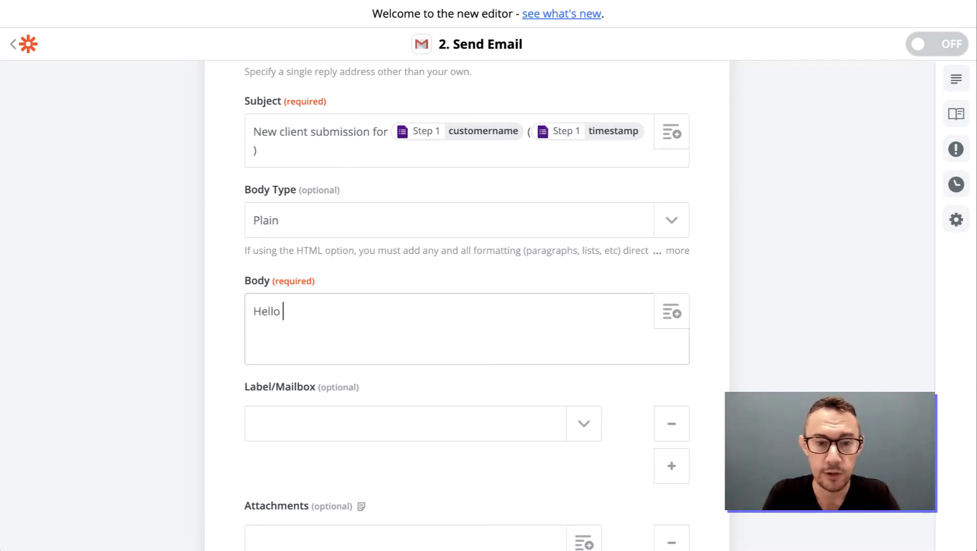
key(Return)
key(Return)
text(Her)
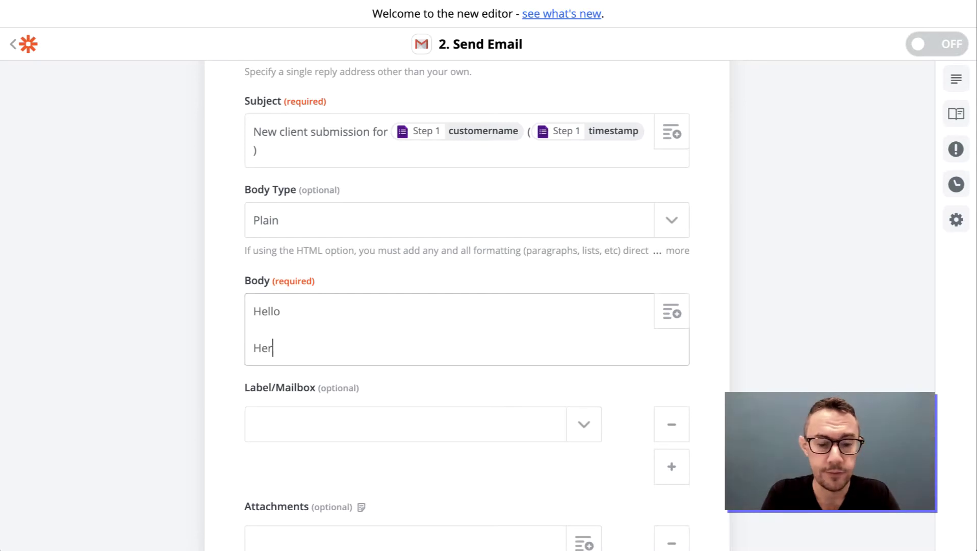
text(e is the details of the form)
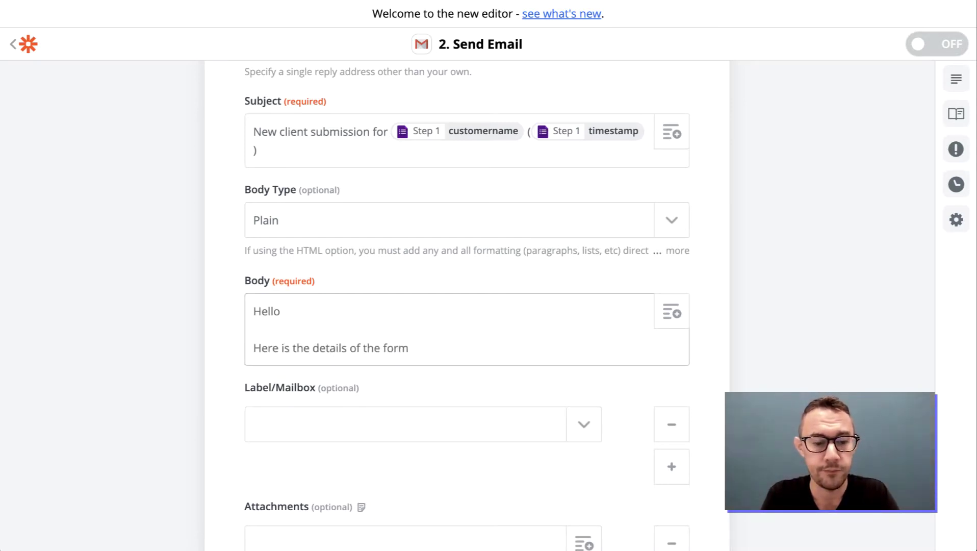
text(:)
key(Return)
double_click(285, 347)
text(are)
click(445, 371)
Insert the Step 1 customer name, email and phone number fields on separate body lines.
click(675, 310)
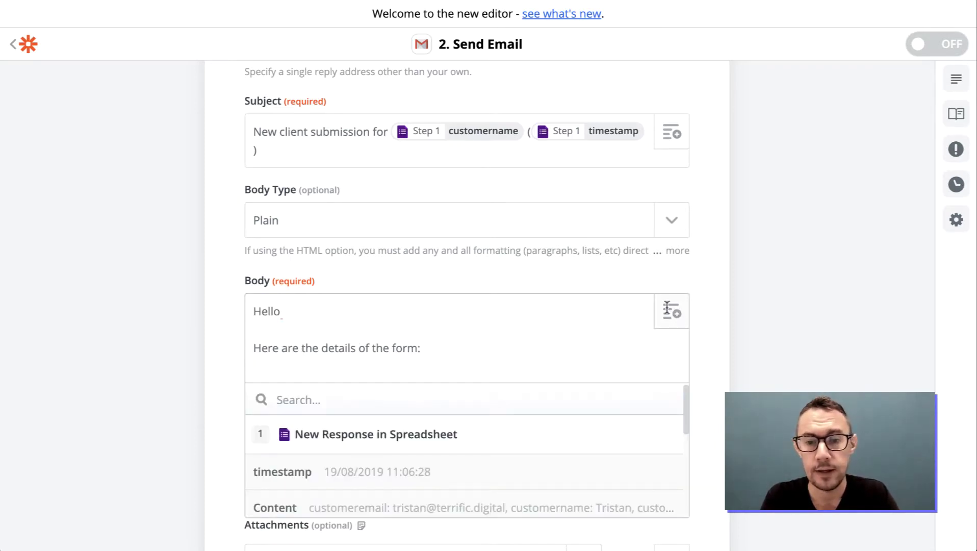
scroll(554, 357, down, 2)
scroll(552, 392, down, 3)
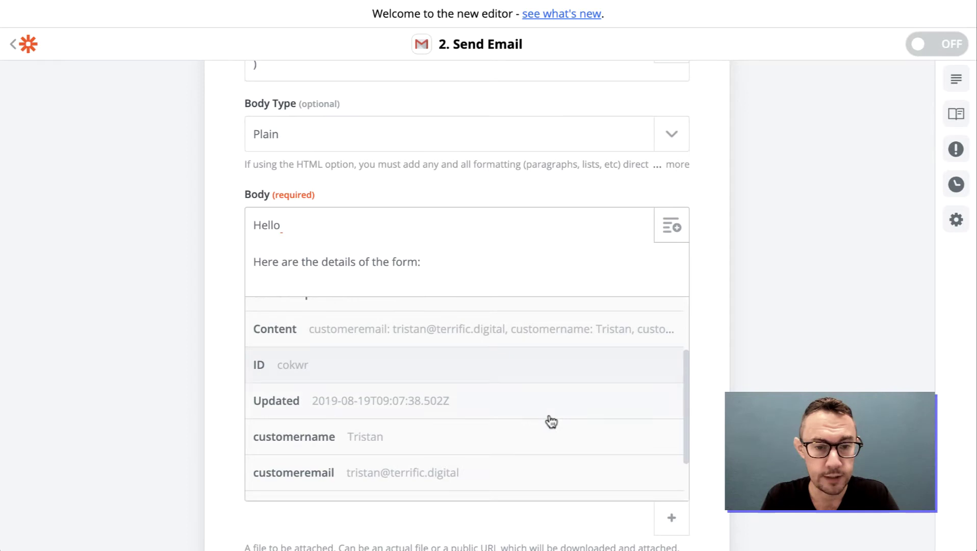
click(484, 378)
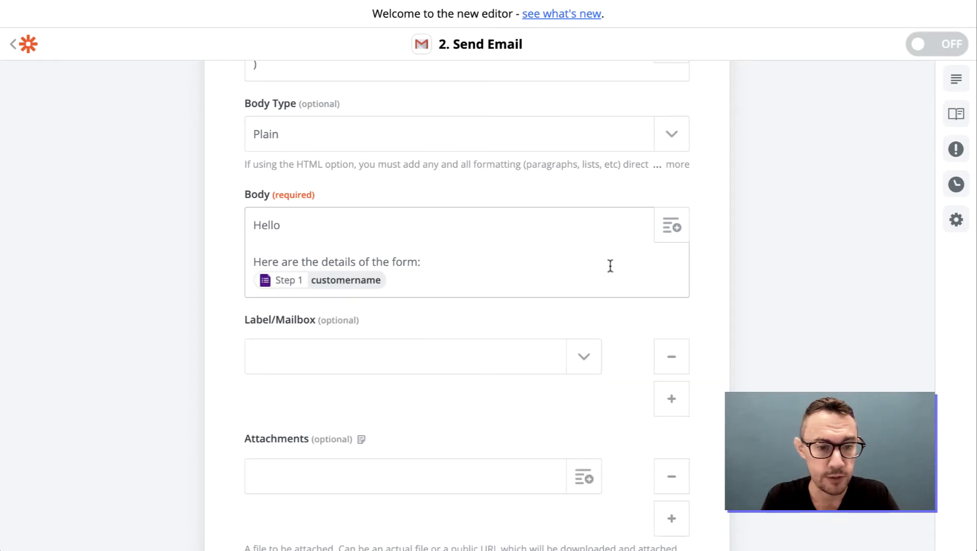
key(Return)
click(682, 238)
scroll(531, 439, down, 3)
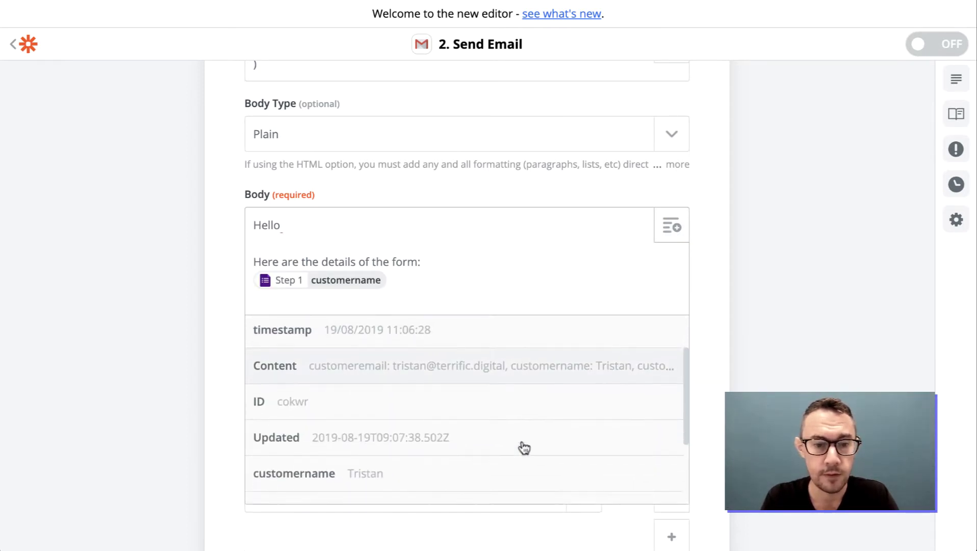
click(489, 449)
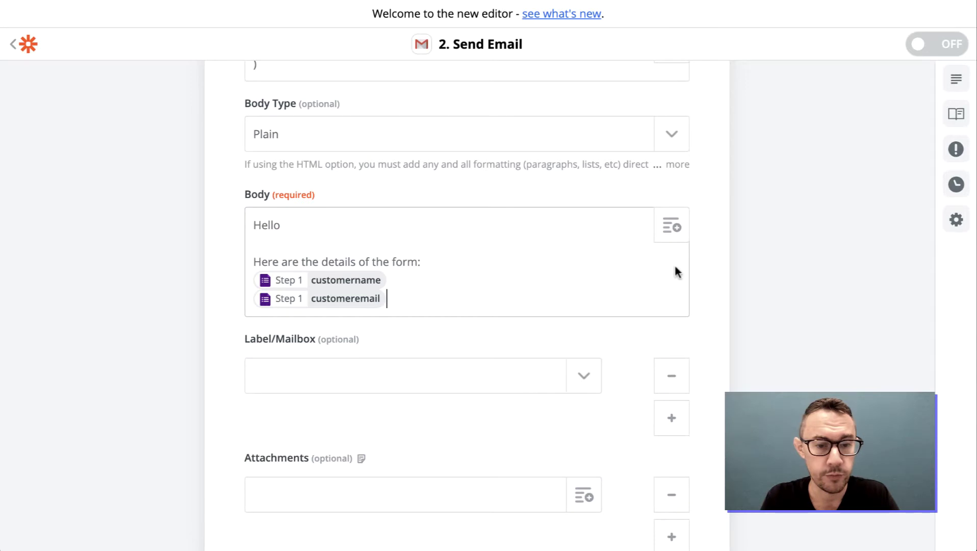
key(Return)
click(669, 236)
scroll(539, 457, down, 3)
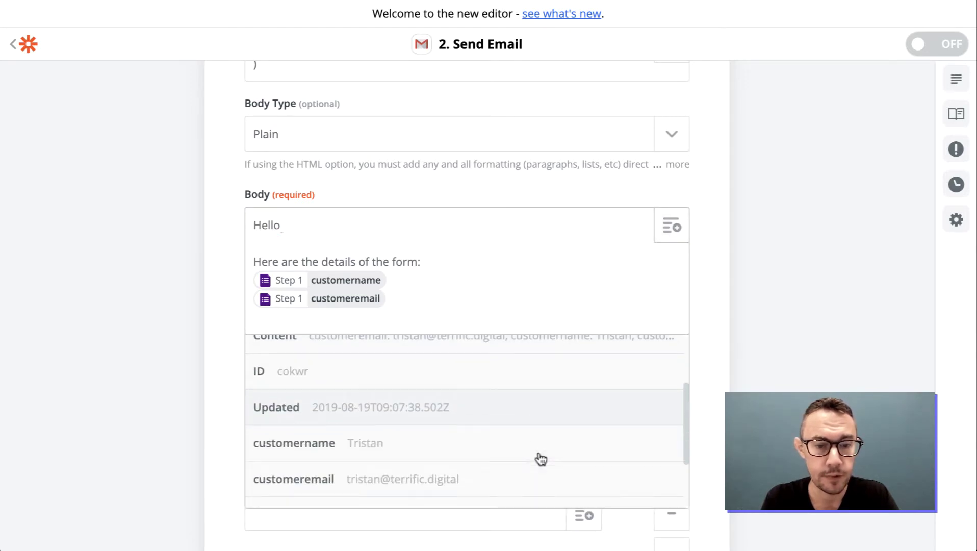
scroll(539, 458, down, 2)
click(495, 453)
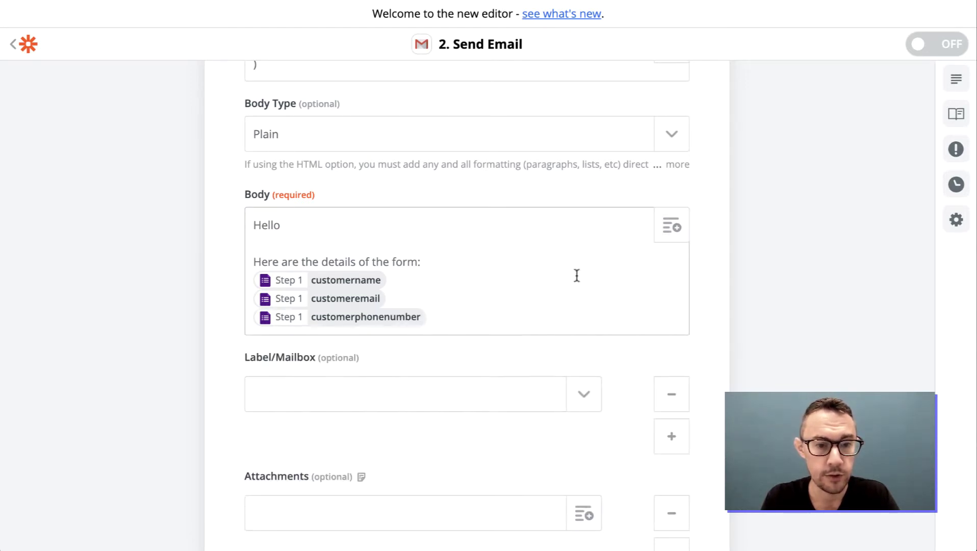
Add 'Name:', 'Email:' and 'Phone number:' labels before the inserted fields.
click(545, 271)
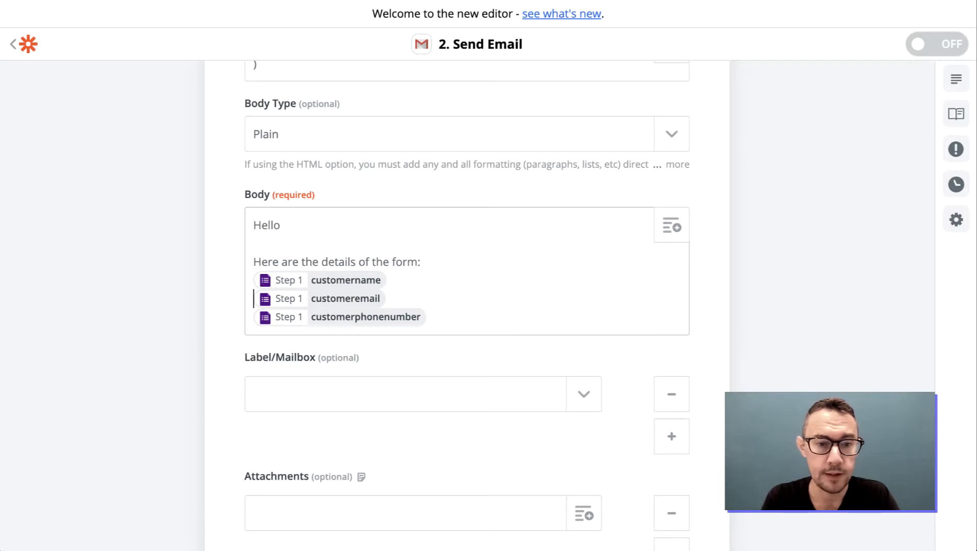
text(Name: )
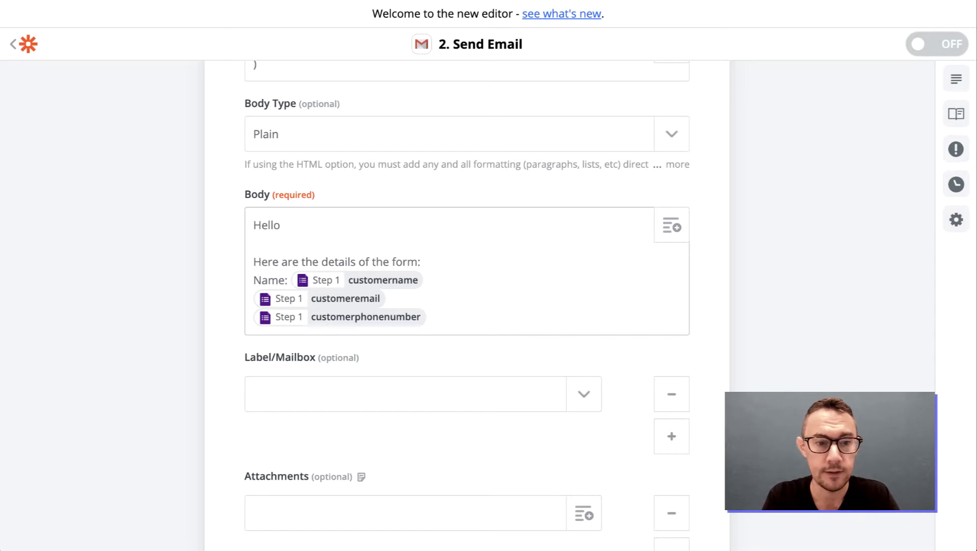
text(Email)
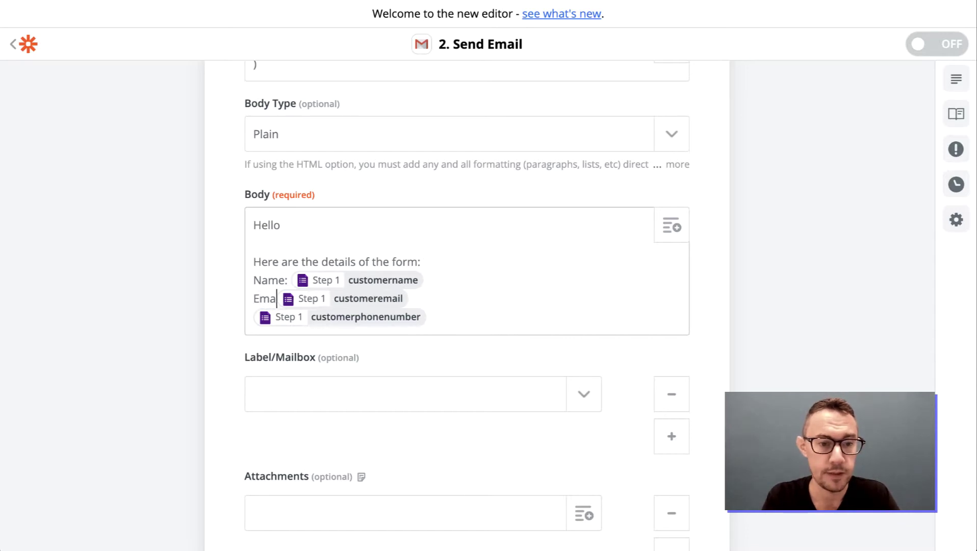
text(:)
click(254, 317)
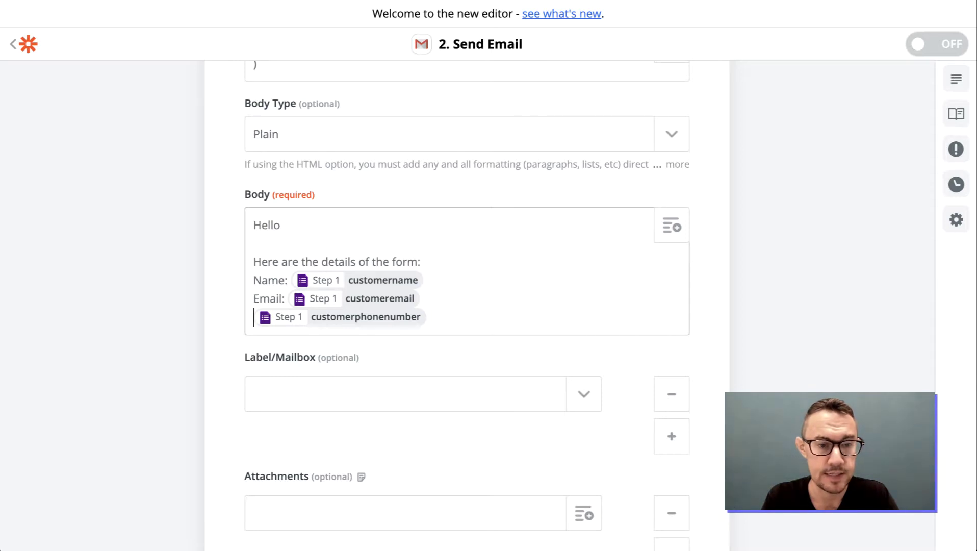
text(Phone number)
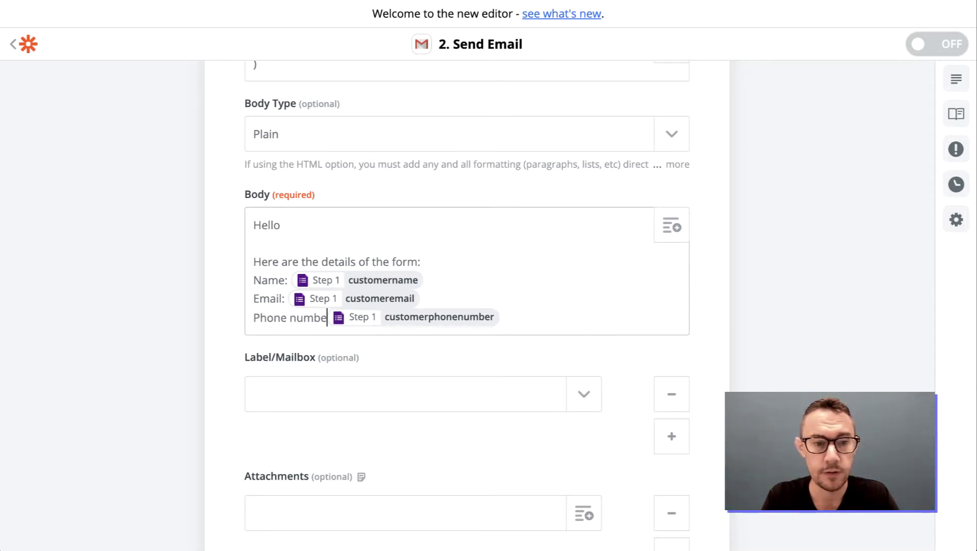
text(:)
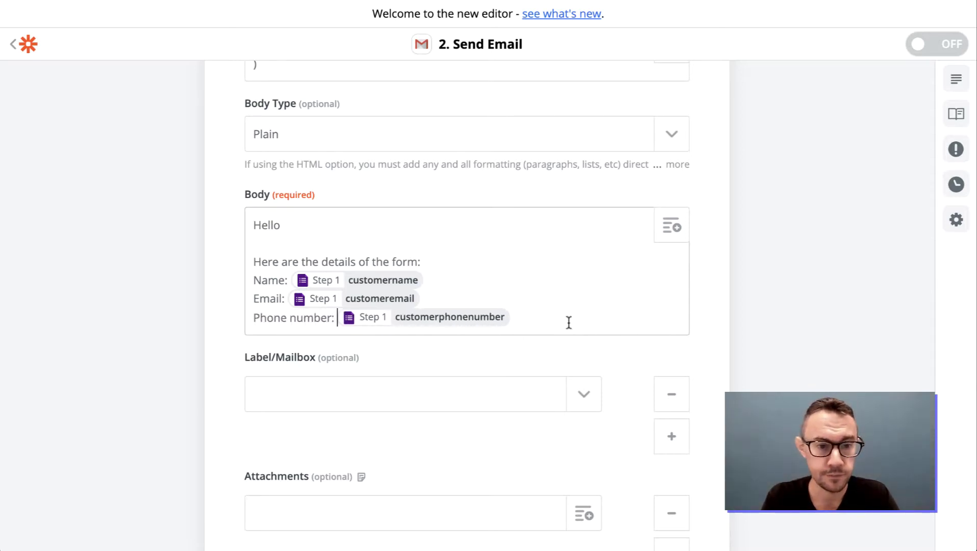
click(569, 323)
key(Return)
key(Return)
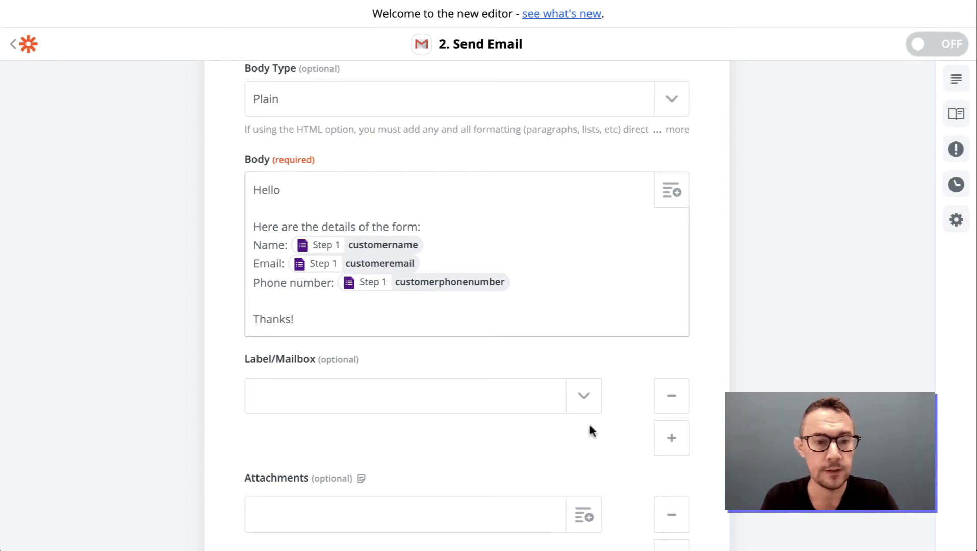
Leave the Gmail Label/Mailbox field empty without choosing a label.
scroll(517, 431, down, 2)
click(590, 318)
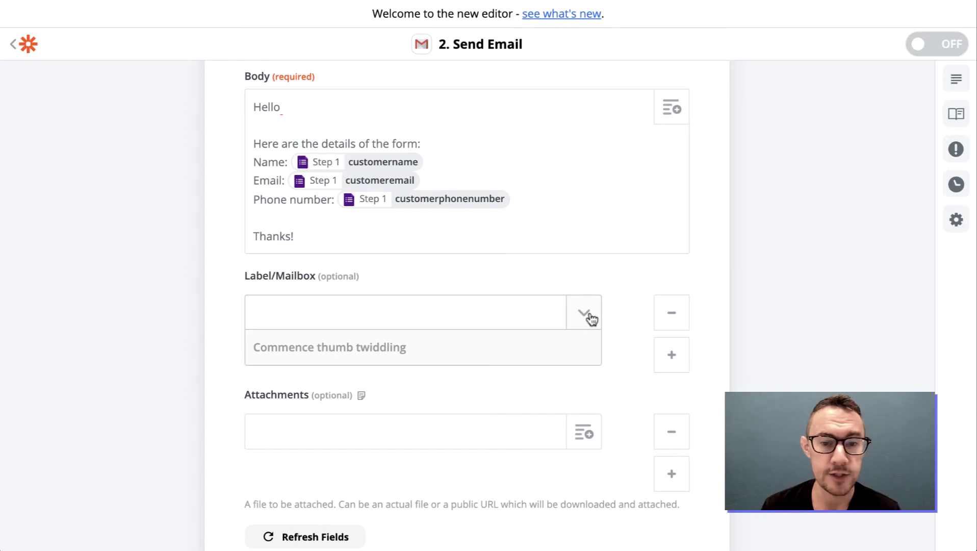
click(589, 318)
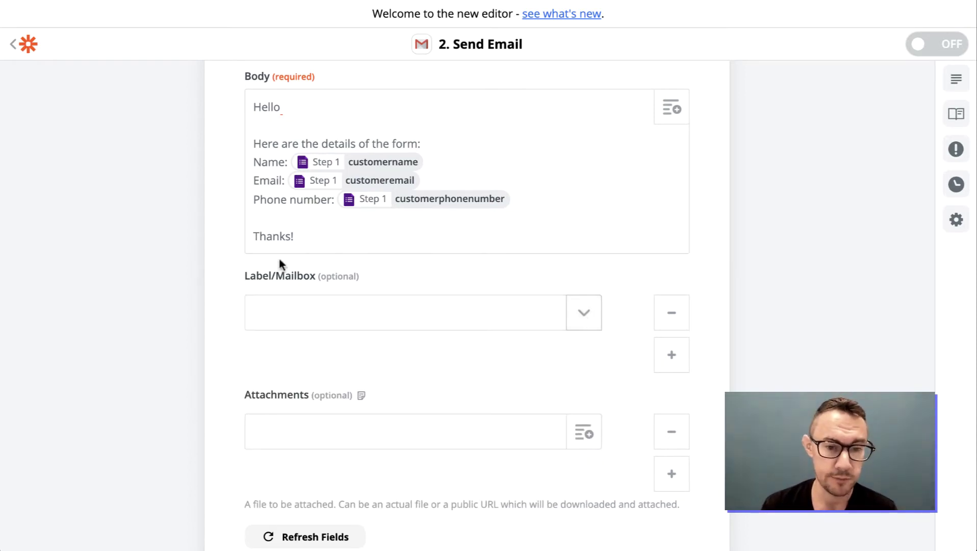
scroll(398, 357, down, 2)
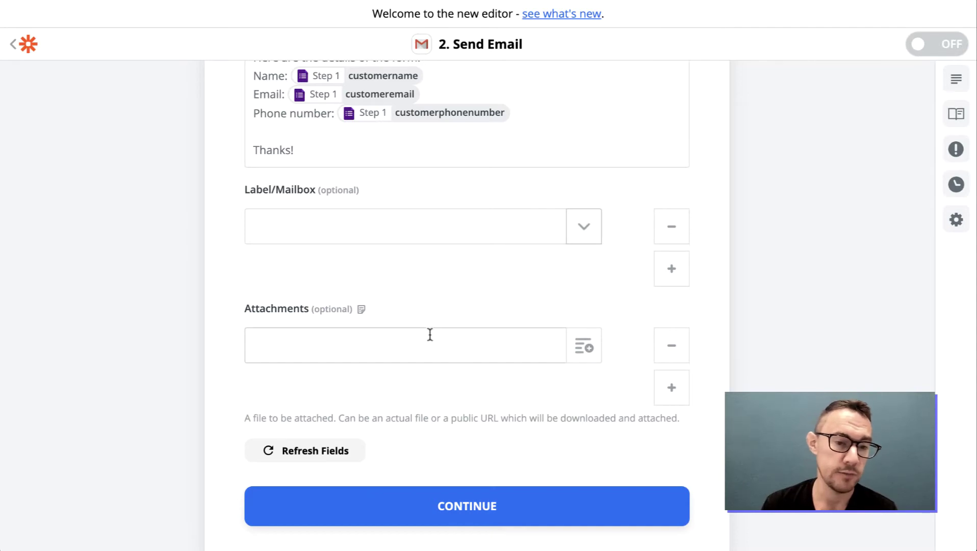
scroll(422, 340, up, 3)
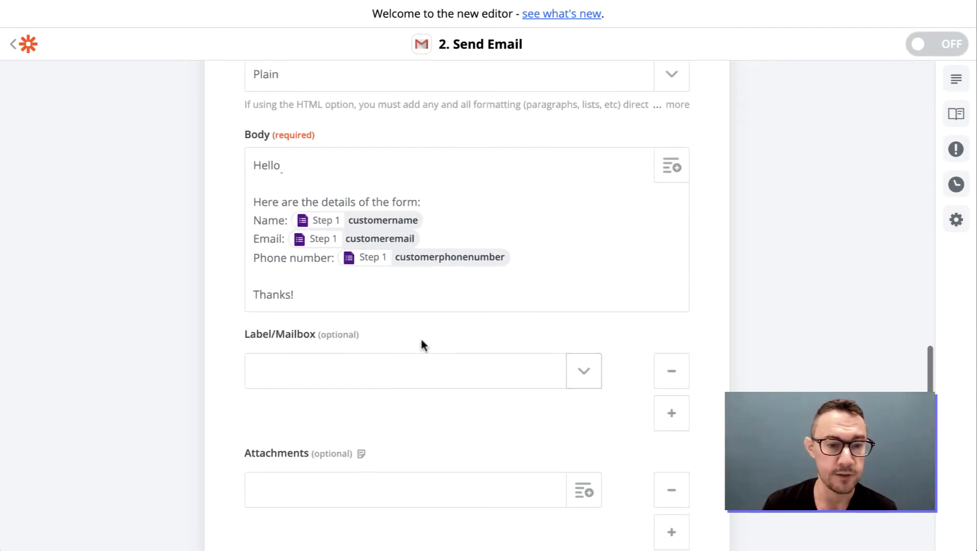
scroll(420, 345, down, 3)
scroll(487, 206, up, 6)
scroll(504, 327, down, 3)
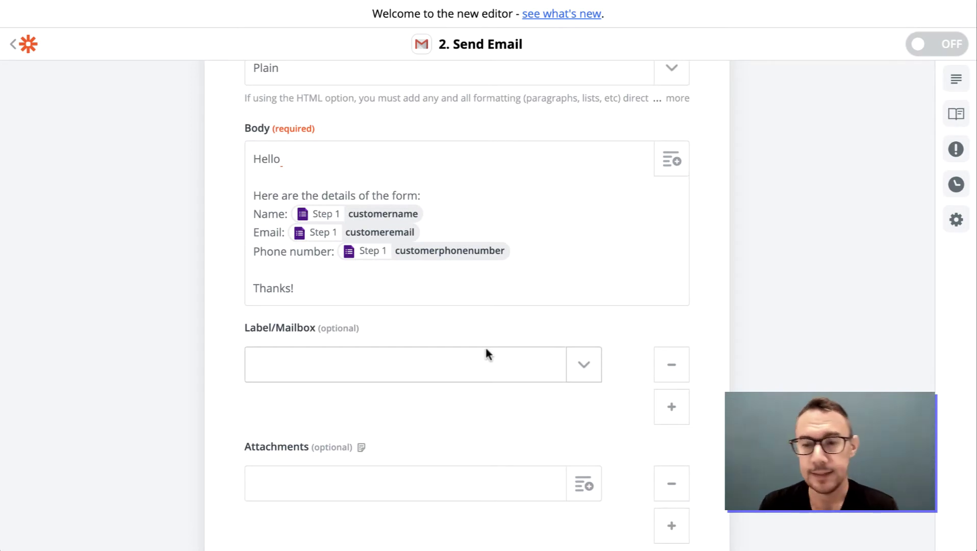
scroll(510, 449, down, 3)
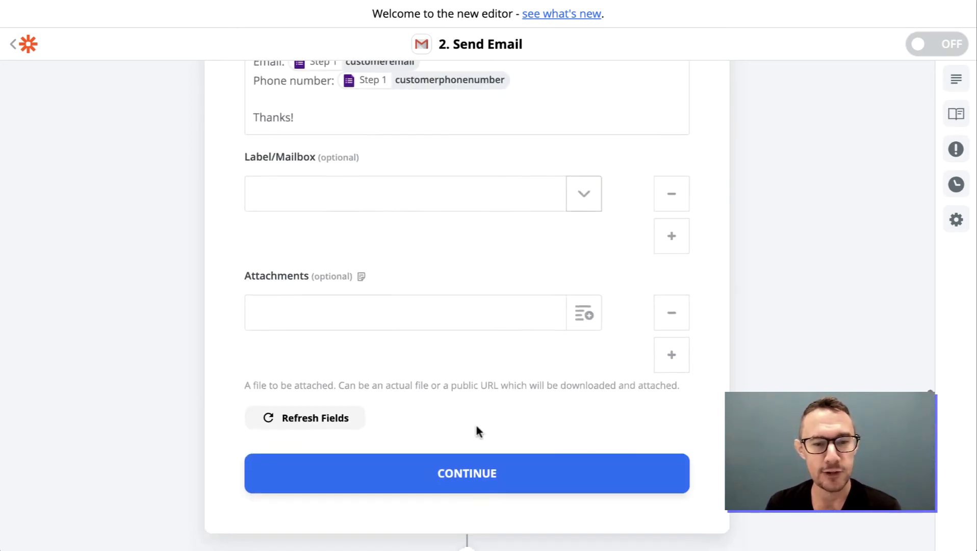
Continue to the test preview and send a test email through the zap.
click(477, 473)
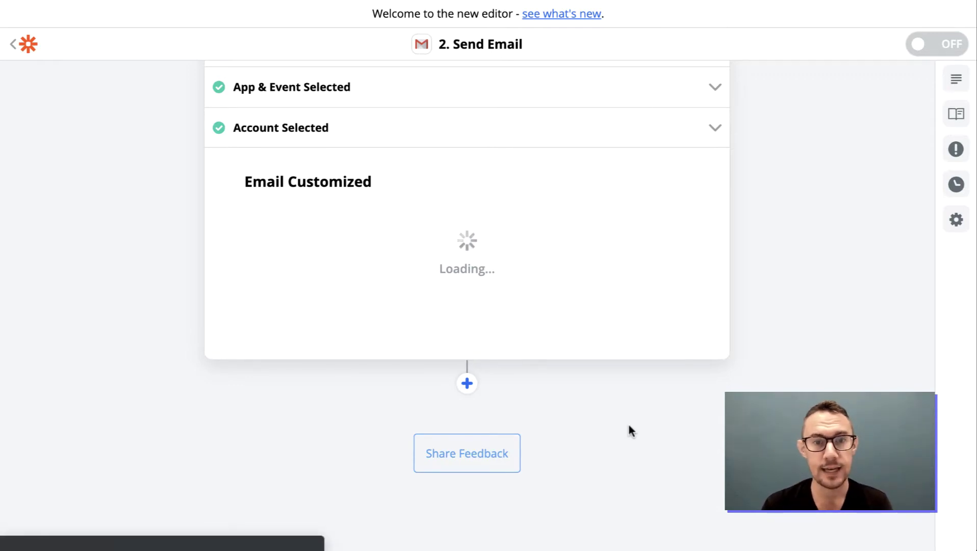
scroll(664, 362, up, 6)
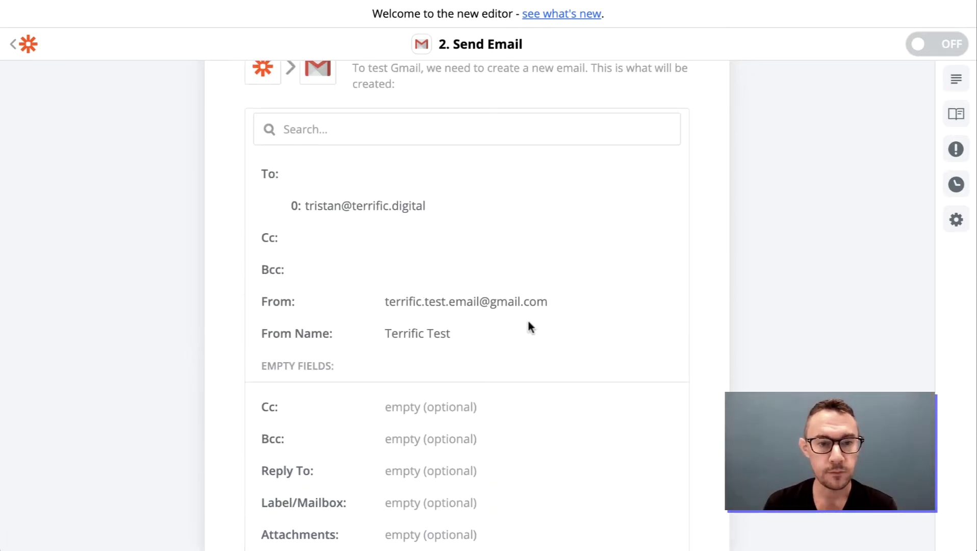
scroll(561, 357, down, 2)
scroll(718, 443, down, 3)
click(579, 503)
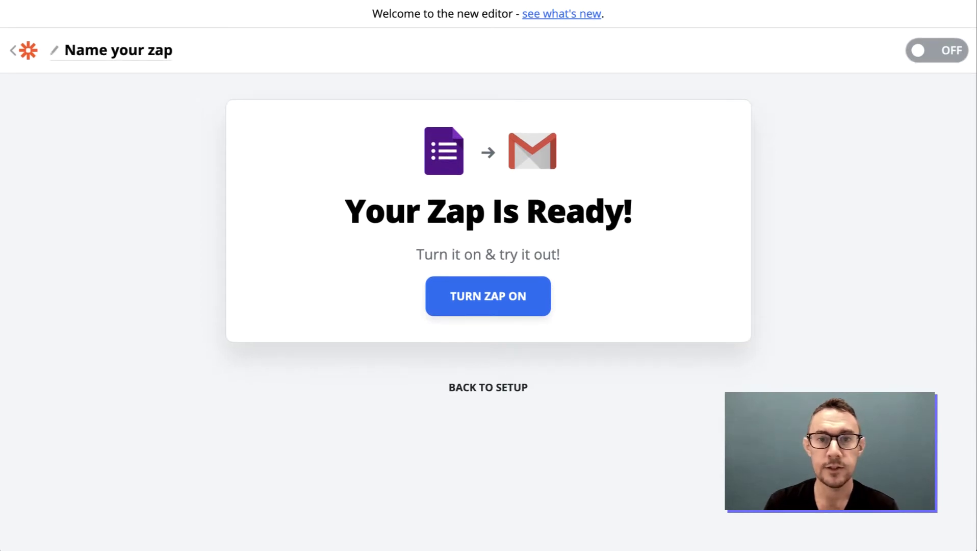
key(ctrl+Tab)
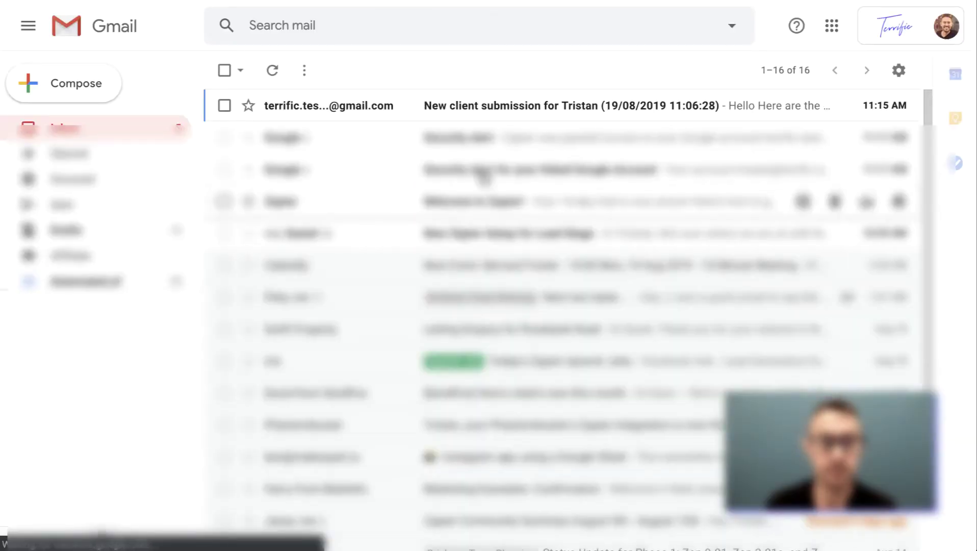
Open the 'New client submission' email and check the subject's name, timestamp and body's Name/Email/Phone lines.
click(549, 104)
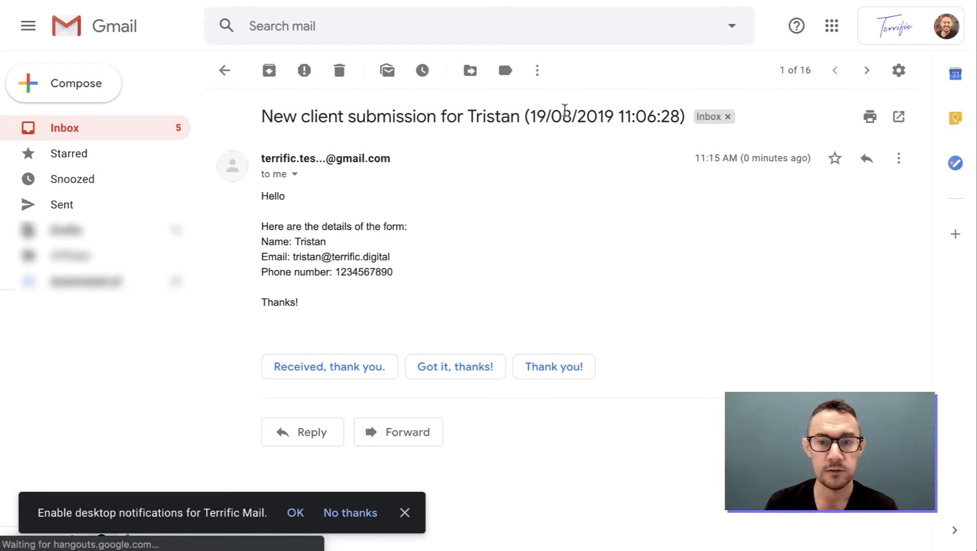
double_click(499, 117)
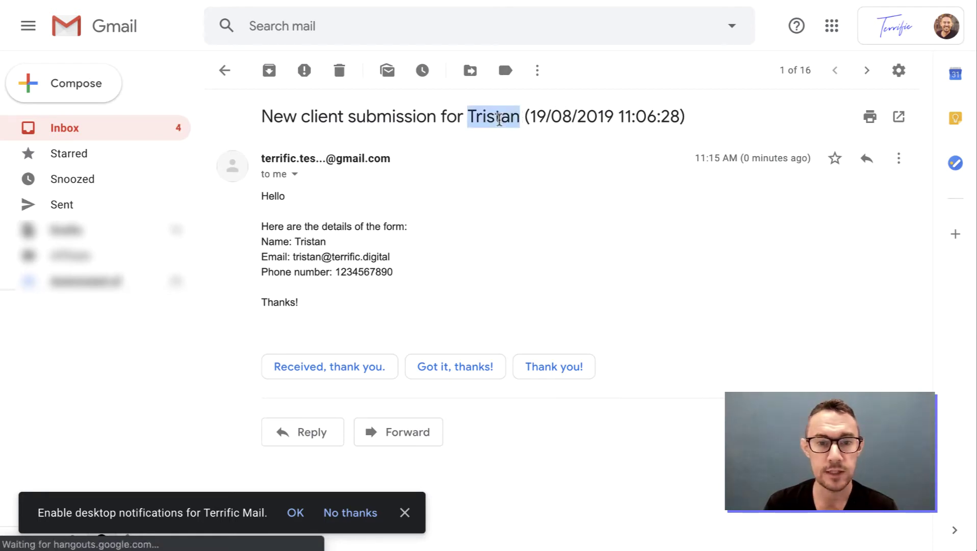
drag(530, 117, 684, 113)
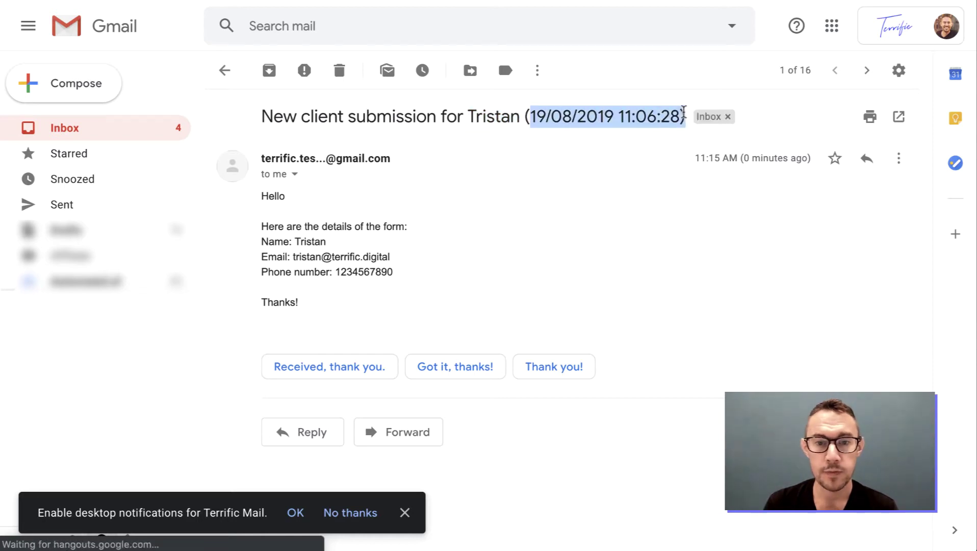
click(541, 114)
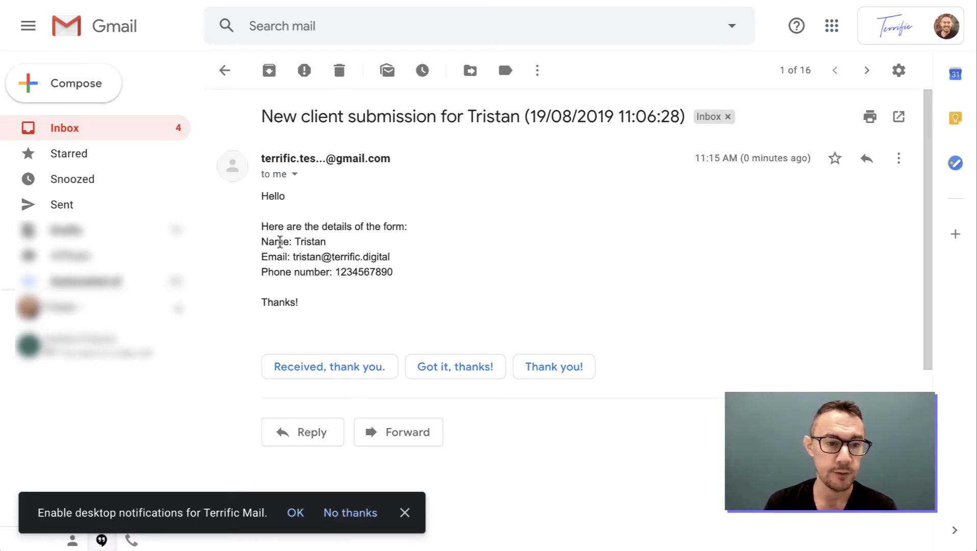
triple_click(295, 241)
drag(262, 257, 391, 256)
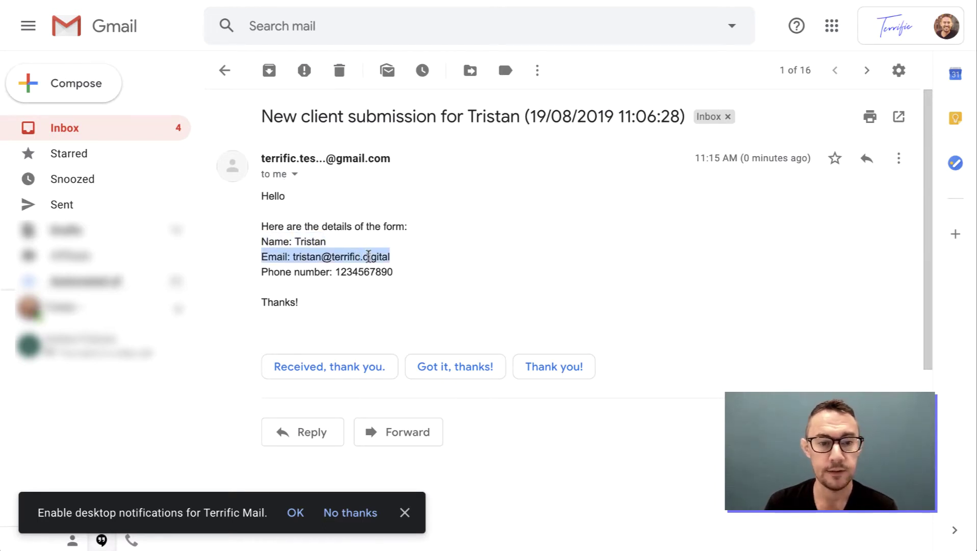
triple_click(288, 271)
click(393, 274)
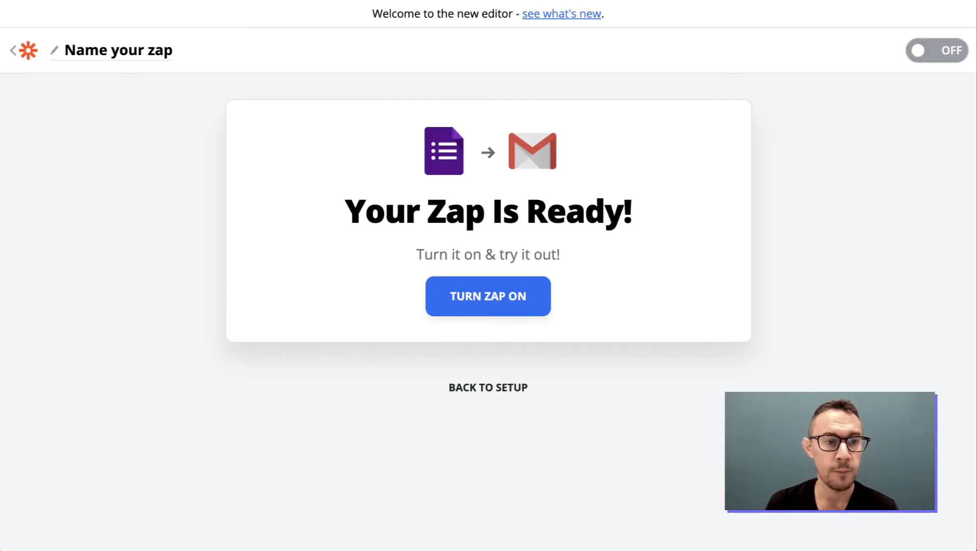
Turn the zap on and dismiss the success notice.
click(480, 297)
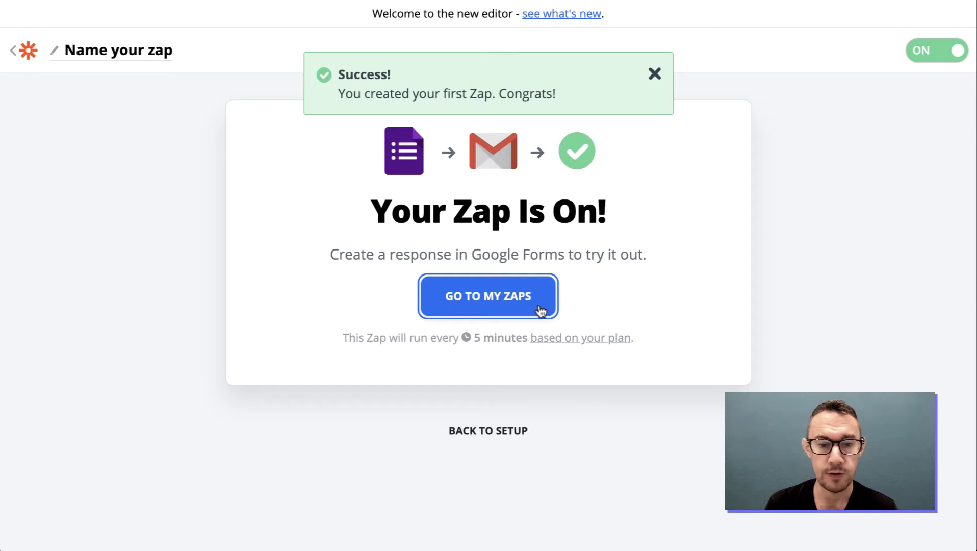
click(653, 75)
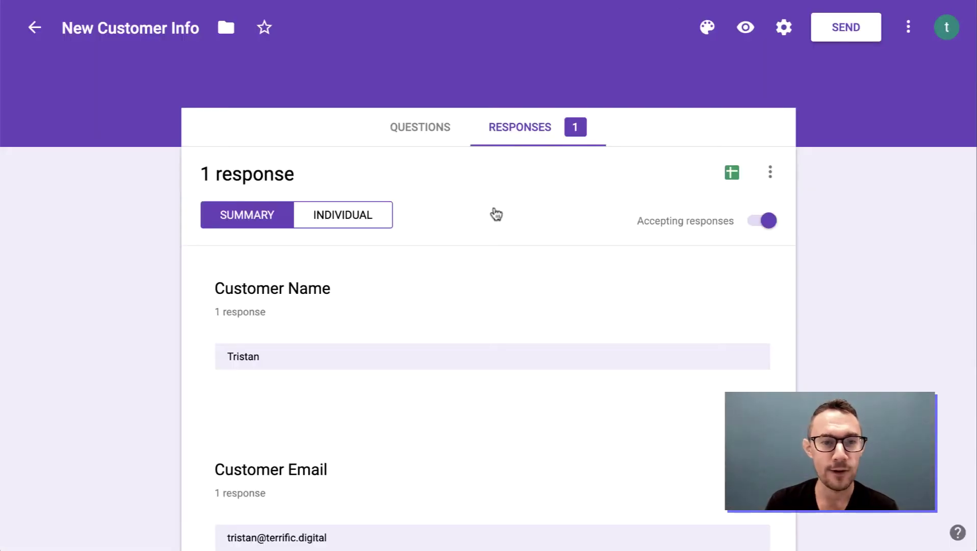
Preview the form and submit a test response with a customer name, e-mail and phone number.
click(746, 27)
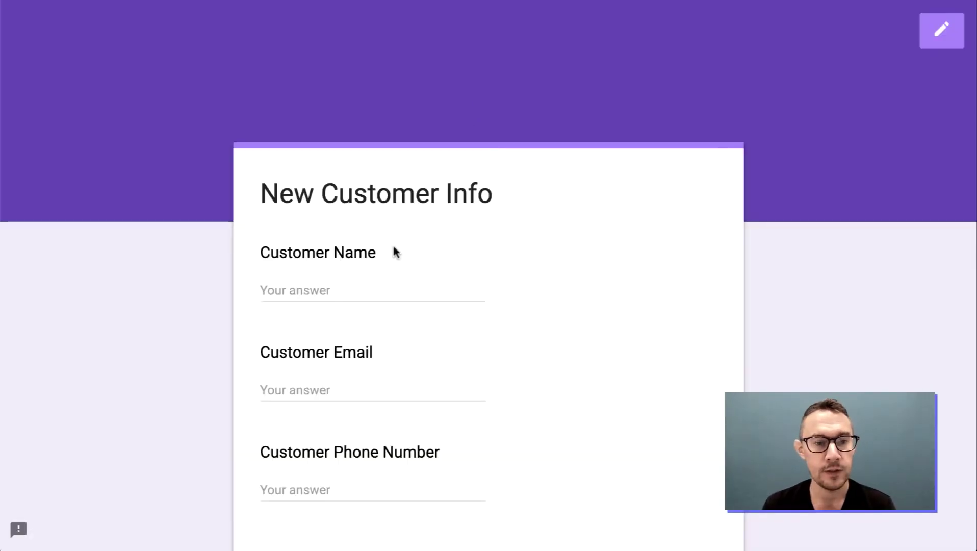
click(342, 292)
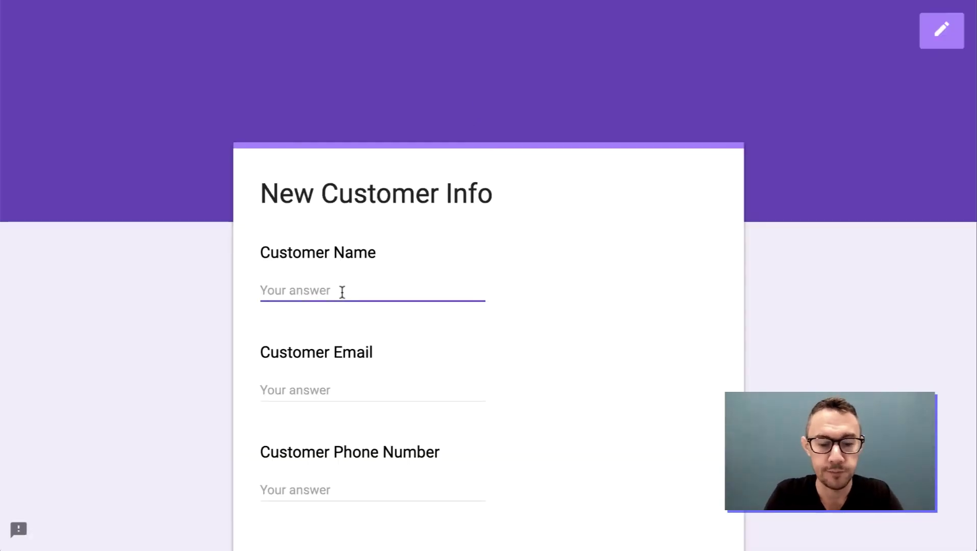
text(John)
key(Tab)
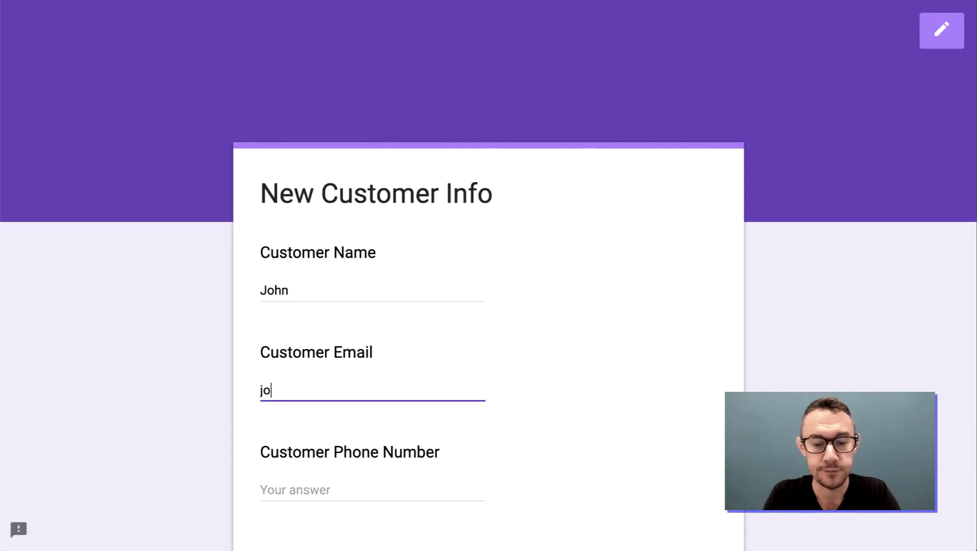
key(Tab)
text(8765678)
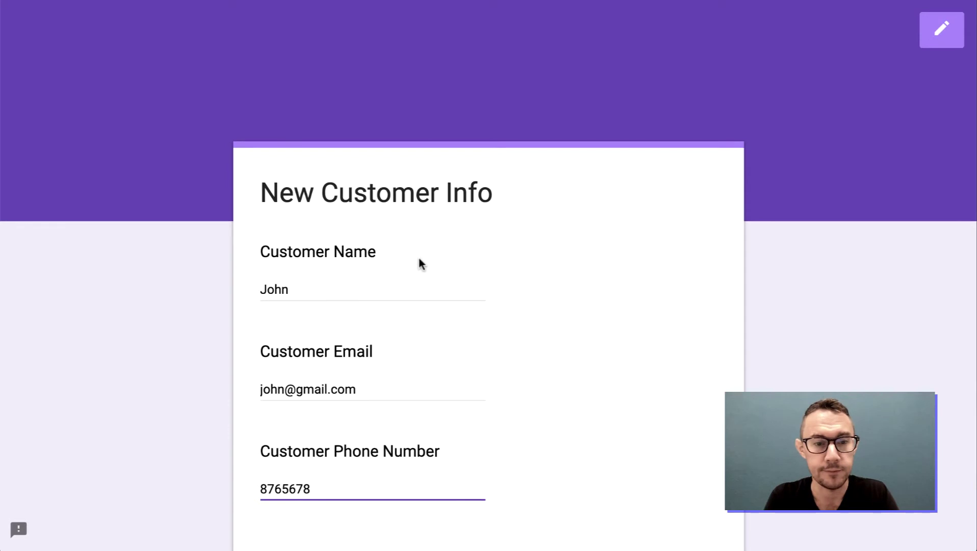
scroll(419, 261, down, 5)
click(312, 354)
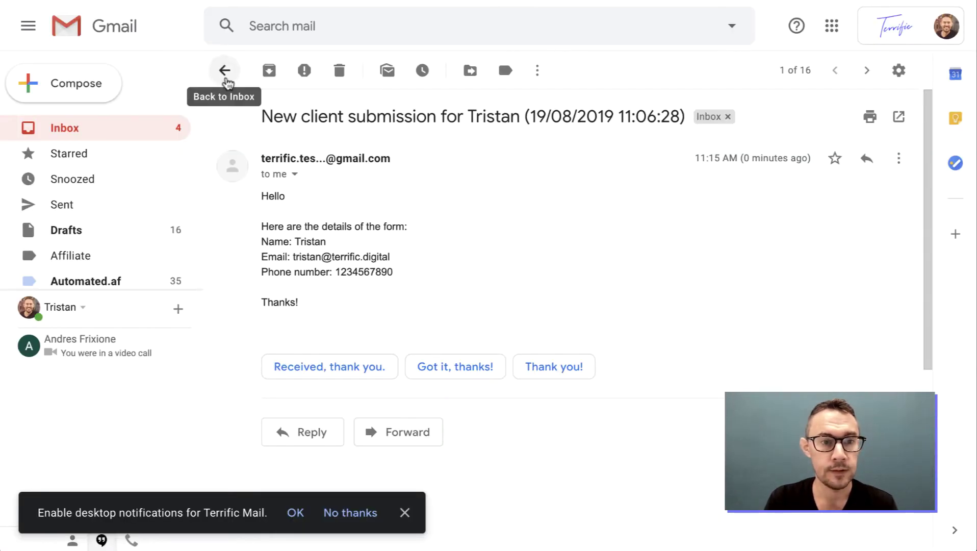
Refresh the inbox until the new client submission email arrives, then open it.
click(227, 83)
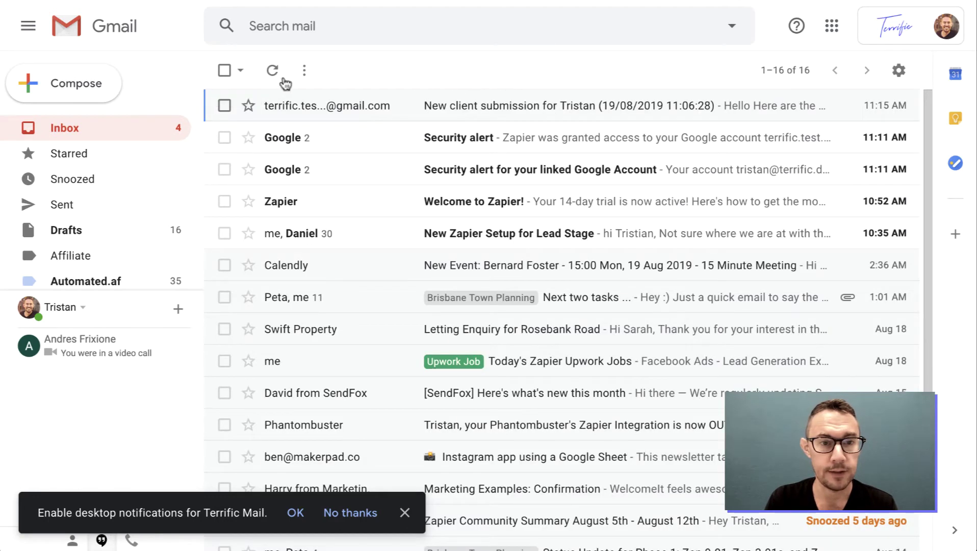
click(273, 77)
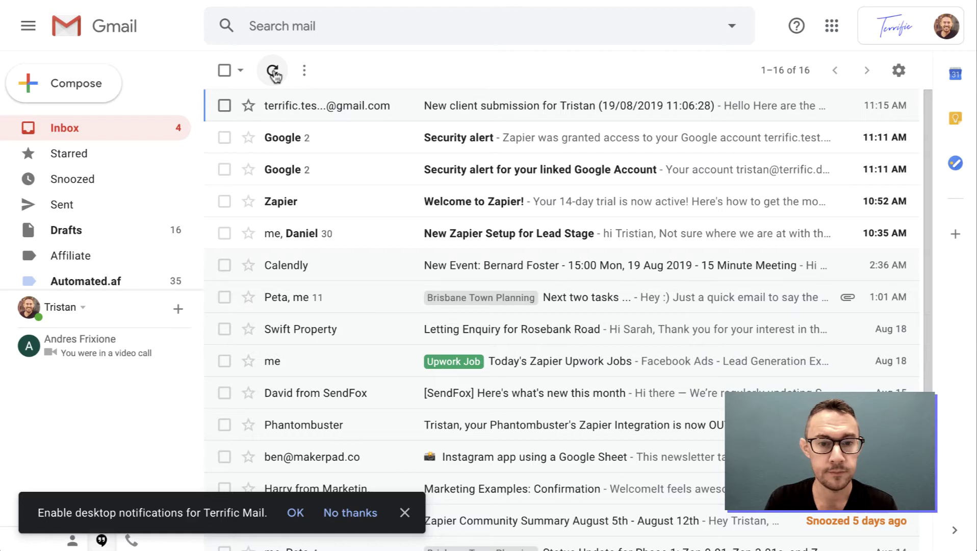
click(273, 72)
click(274, 72)
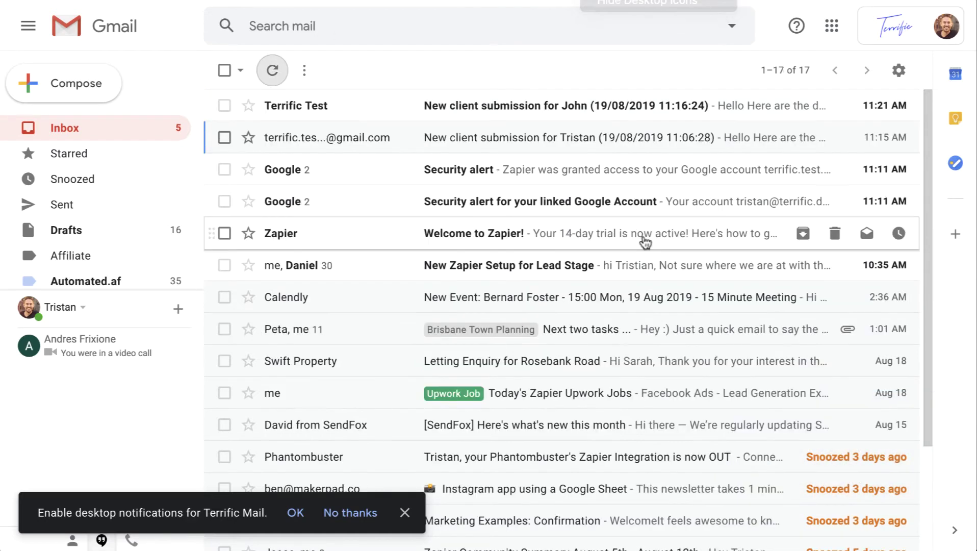
click(589, 113)
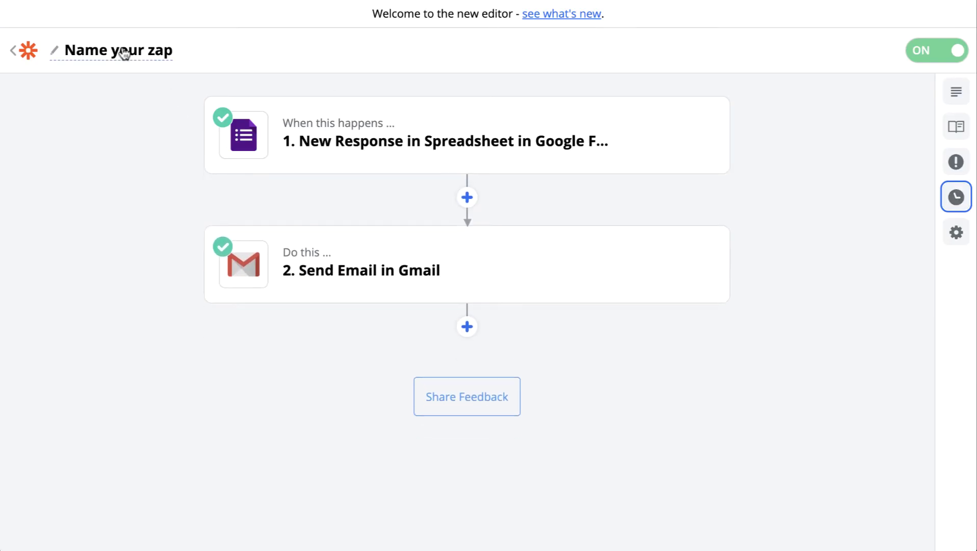
Name the zap '01 Google form new client submission to Gmail'.
click(124, 51)
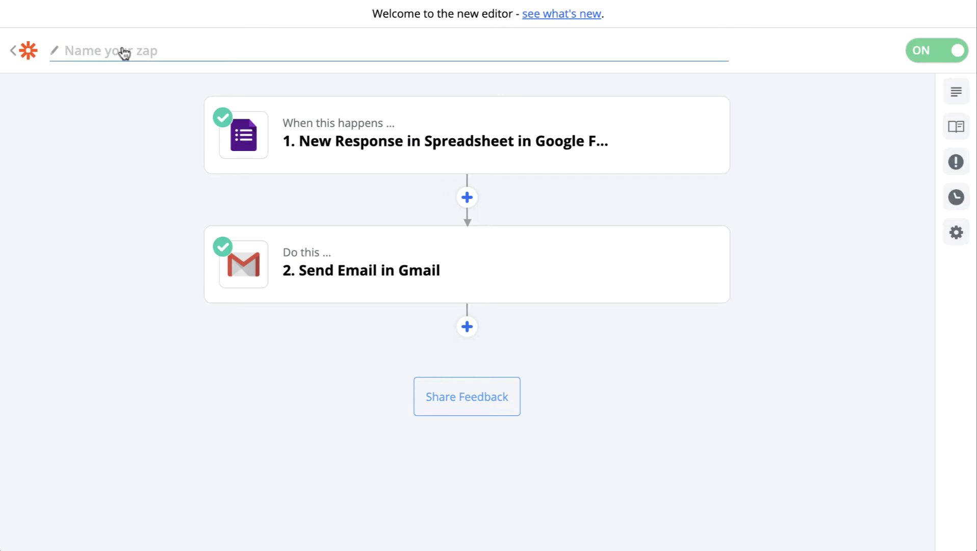
text(01)
text(Google form new cli)
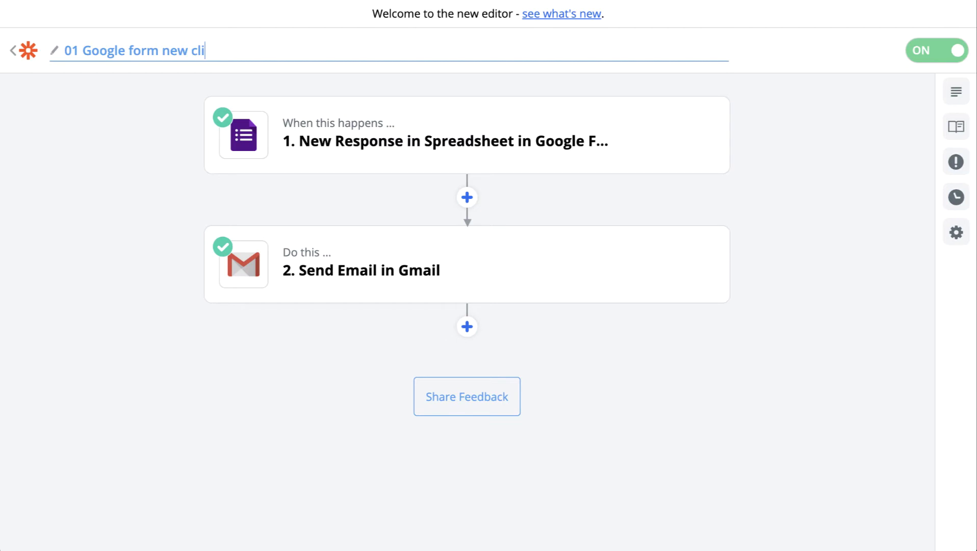
text(ent submission to Gmail)
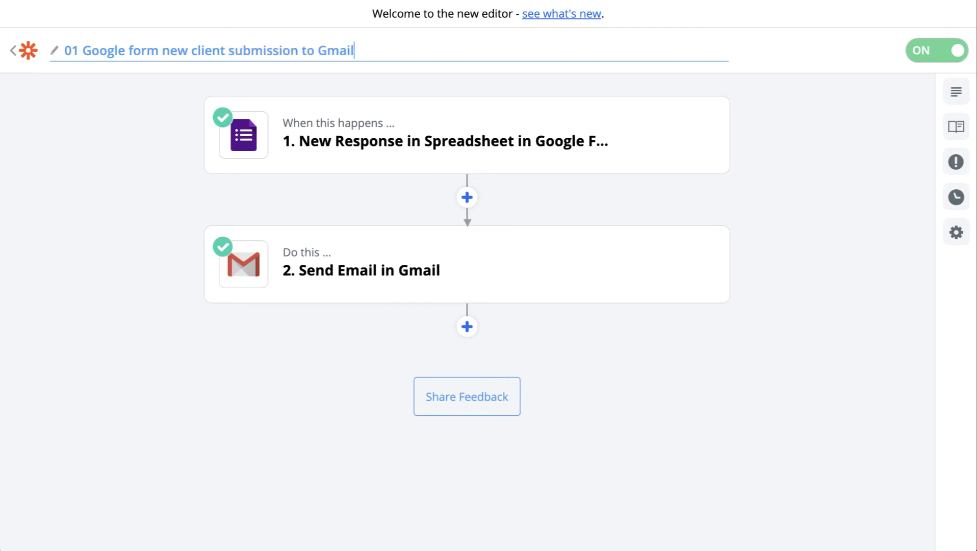
key(Return)
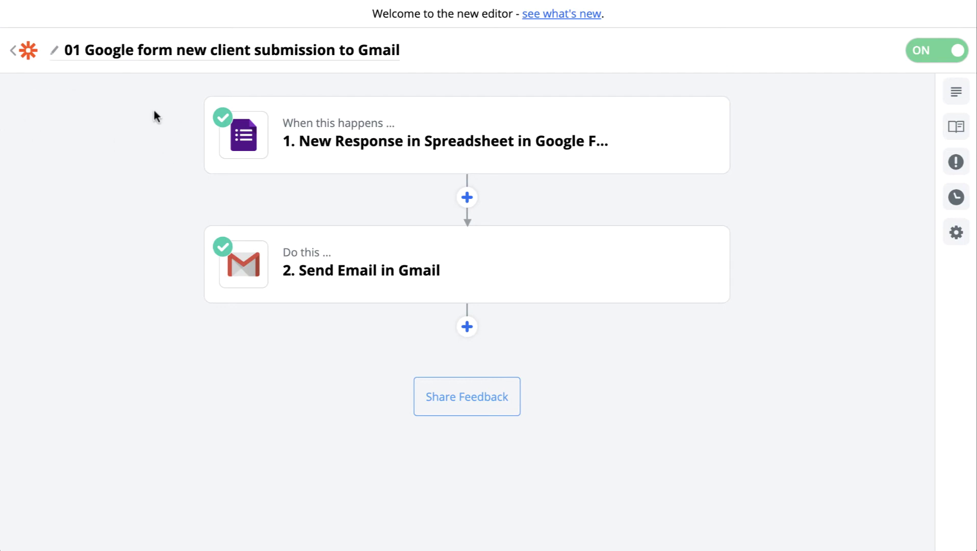
Edit the name to '01 New client submission G Form > Gmail' and return to My Zaps.
click(91, 55)
click(91, 55)
click(86, 55)
drag(85, 55, 168, 55)
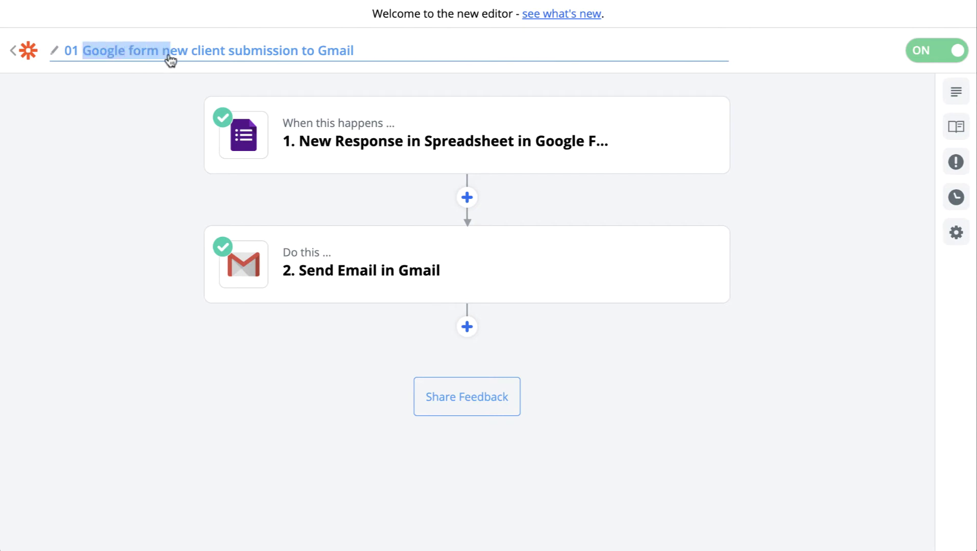
text(N)
click(223, 55)
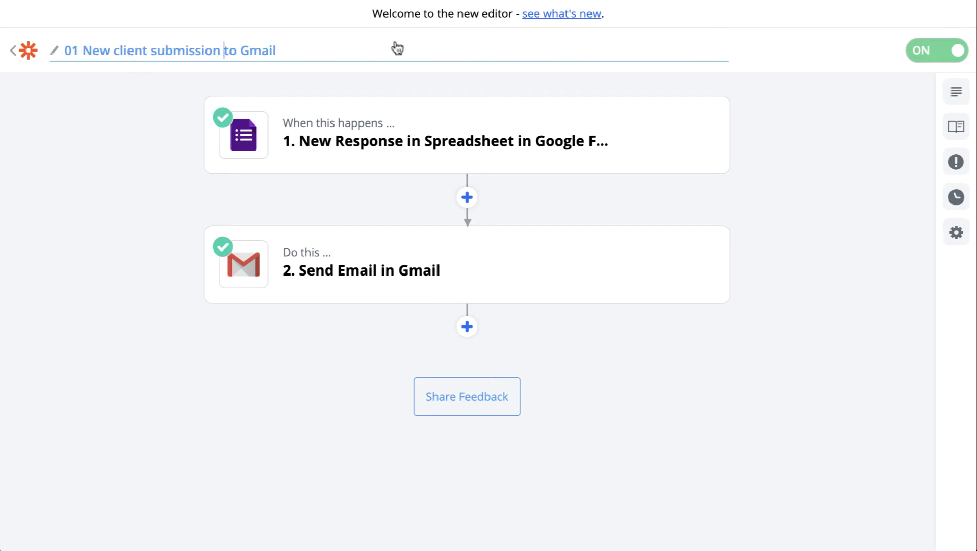
text(G Form )
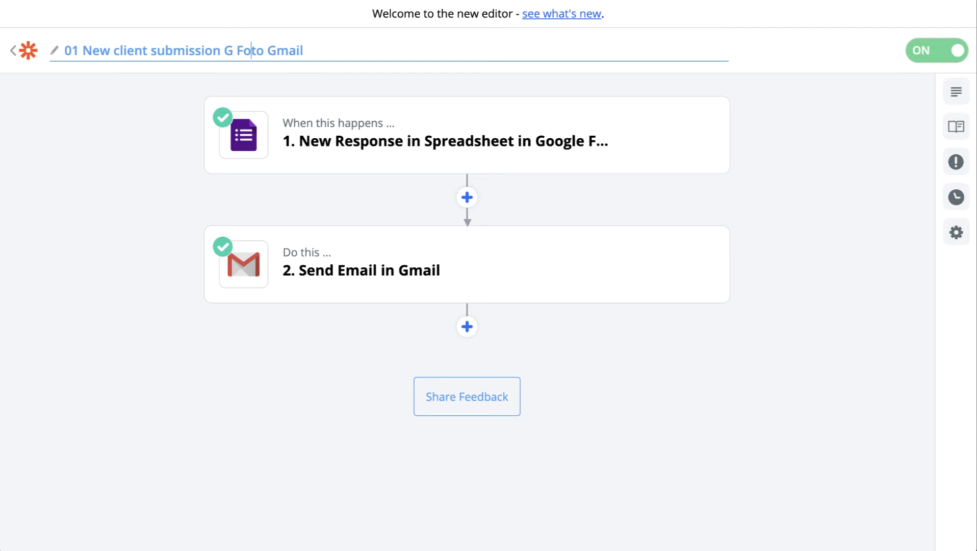
text(>)
key(shift+Right)
key(shift+Right)
key(shift+Right)
key(BackSpace)
key(Return)
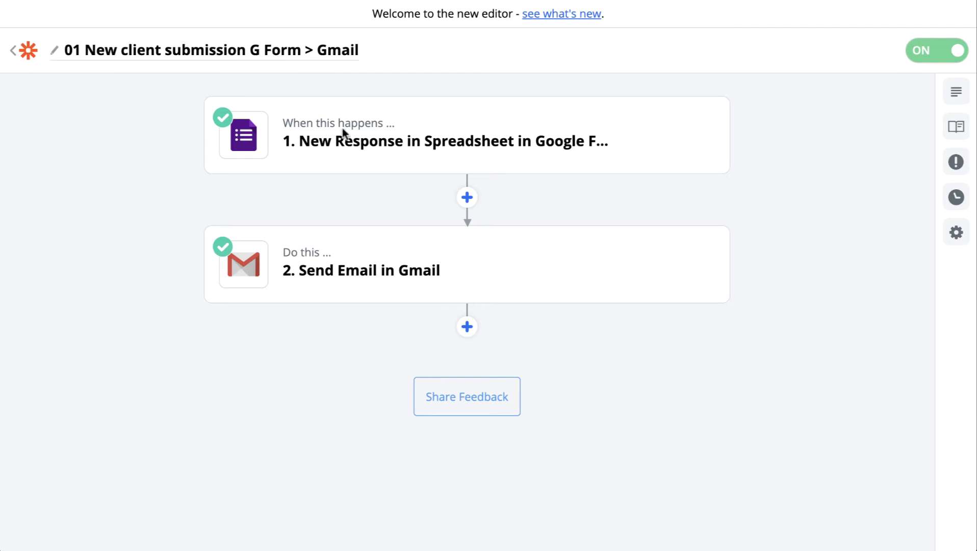
click(23, 51)
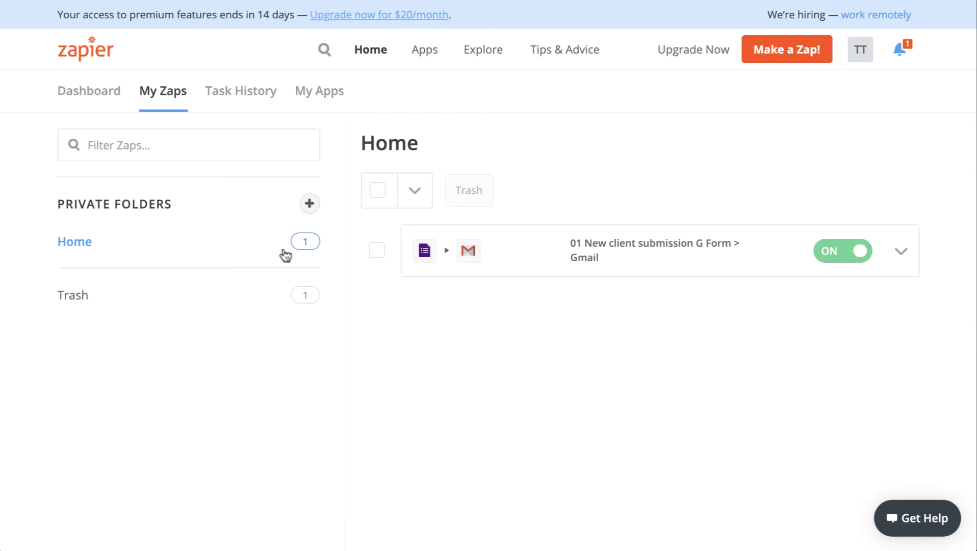
Create a new private folder named 'New Clients'.
click(310, 207)
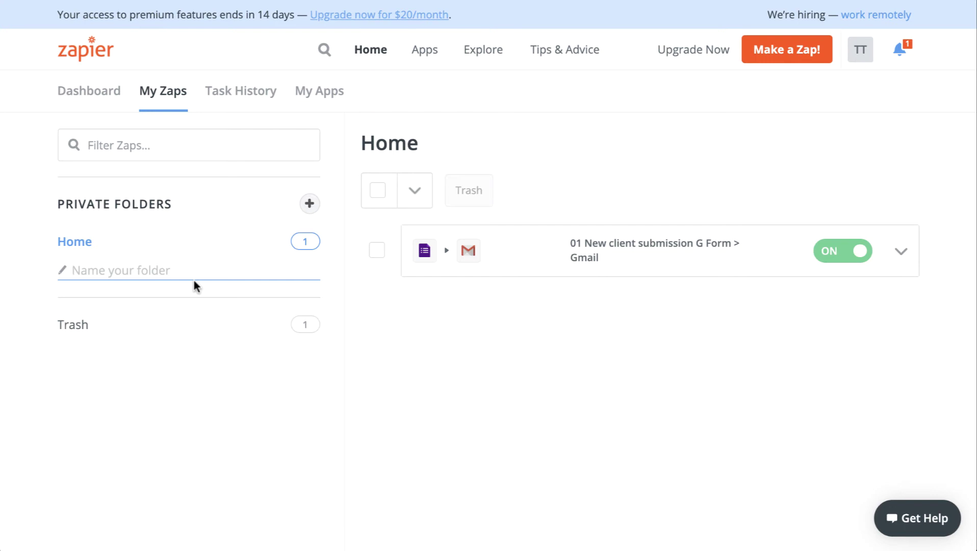
text(New Clients)
key(Return)
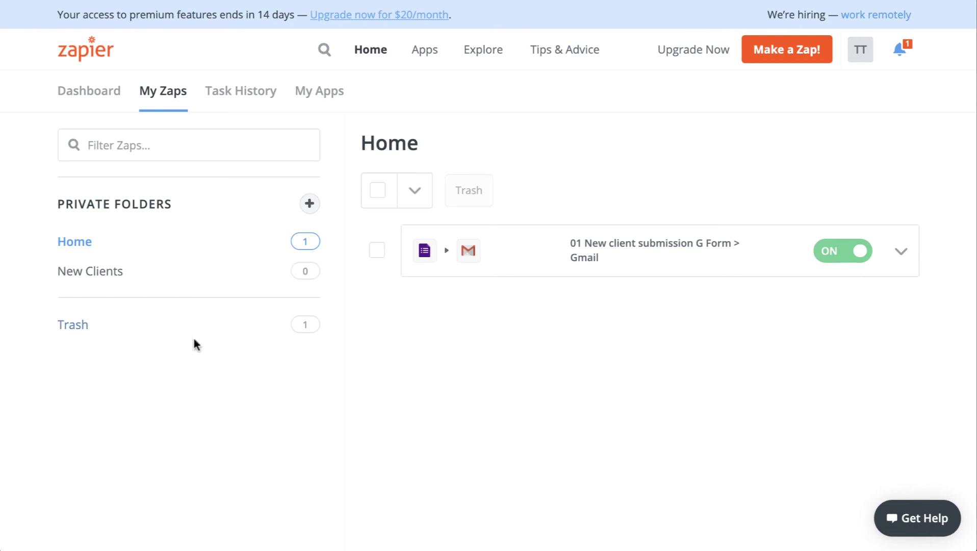
Move the zap into the New Clients folder and view the folder.
click(903, 255)
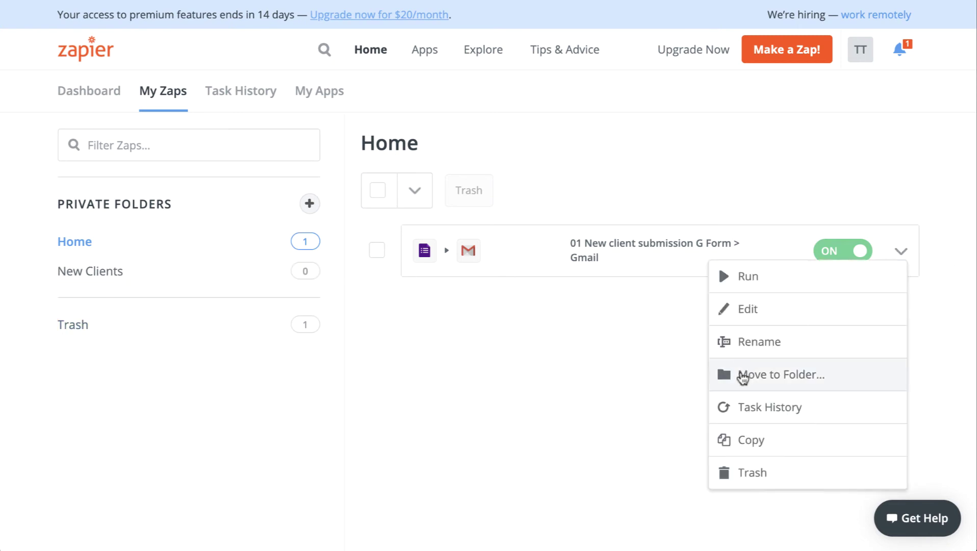
click(808, 375)
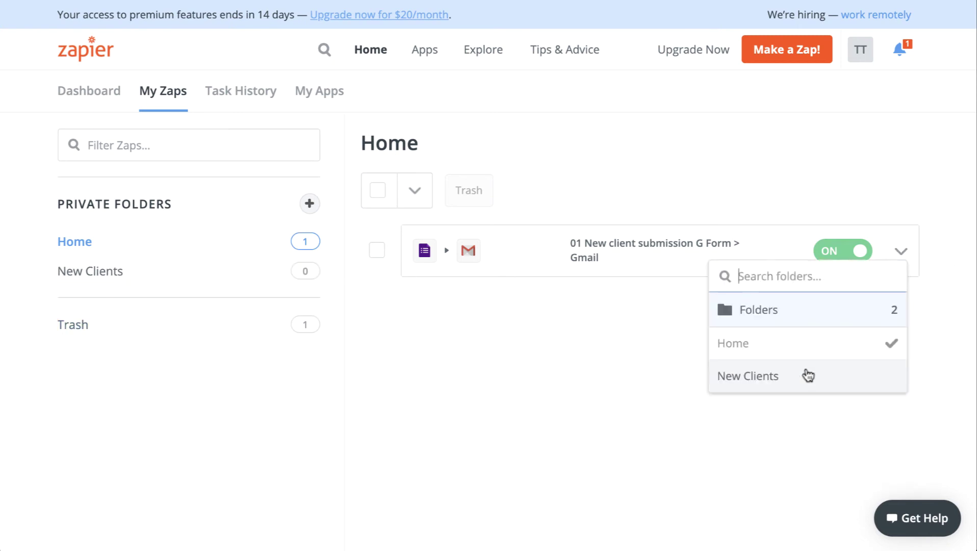
click(765, 375)
click(164, 273)
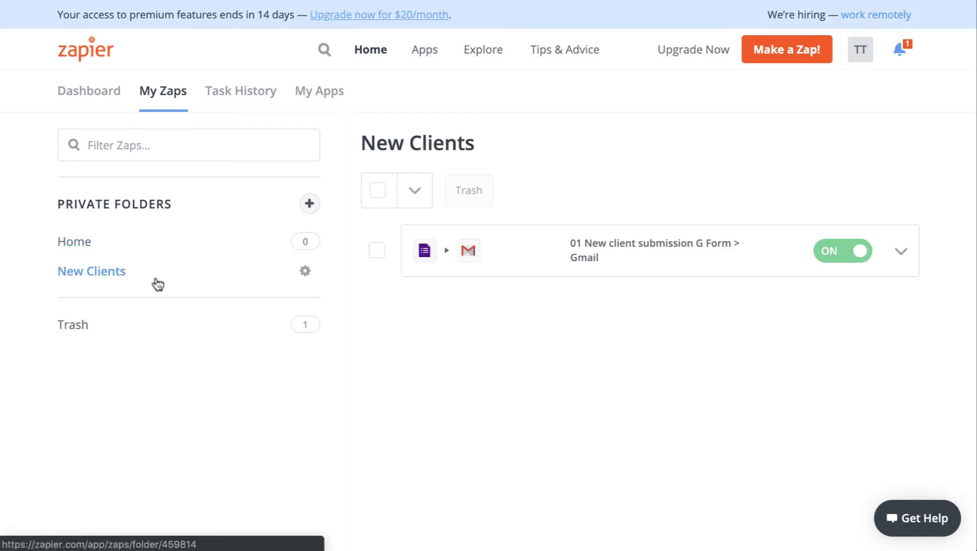